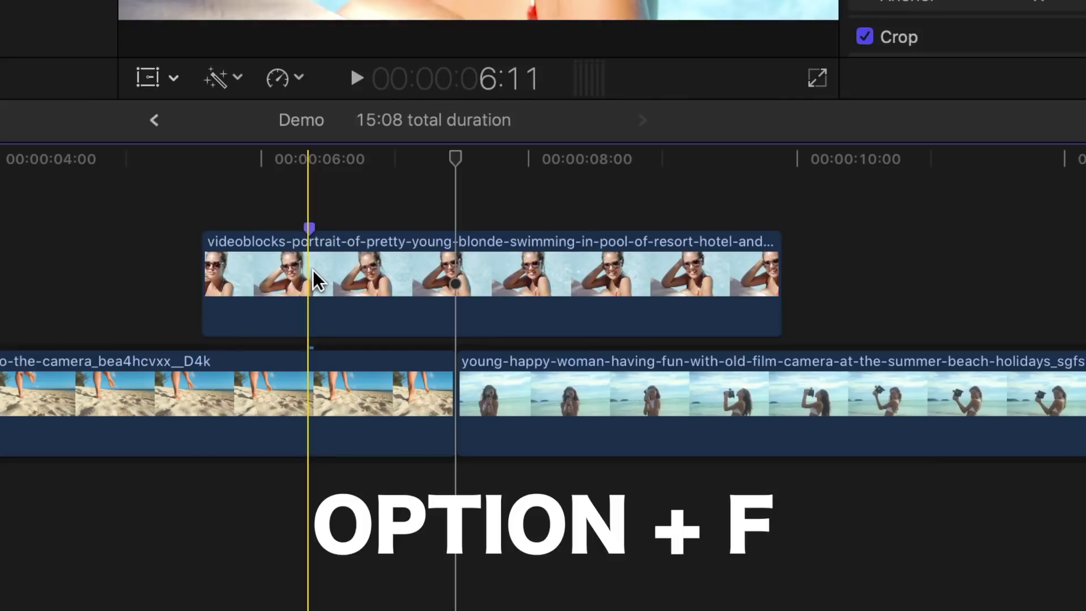
- Freeze the portrait clip, remove the leftover head piece, and trim the freeze to 15 frames
key("alt+f")
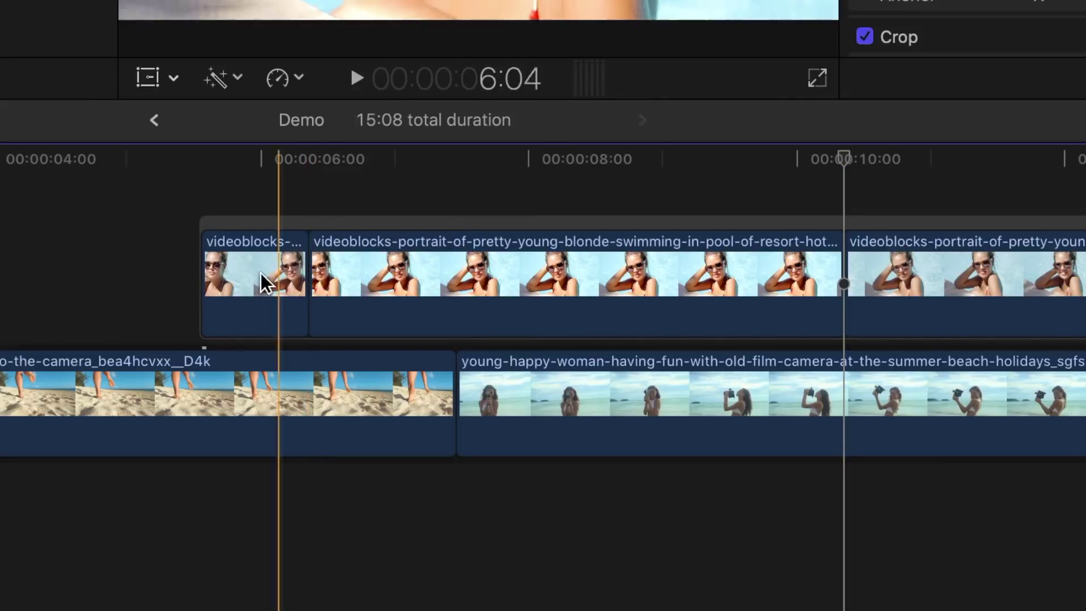
left_click(250, 269)
key("super+z")
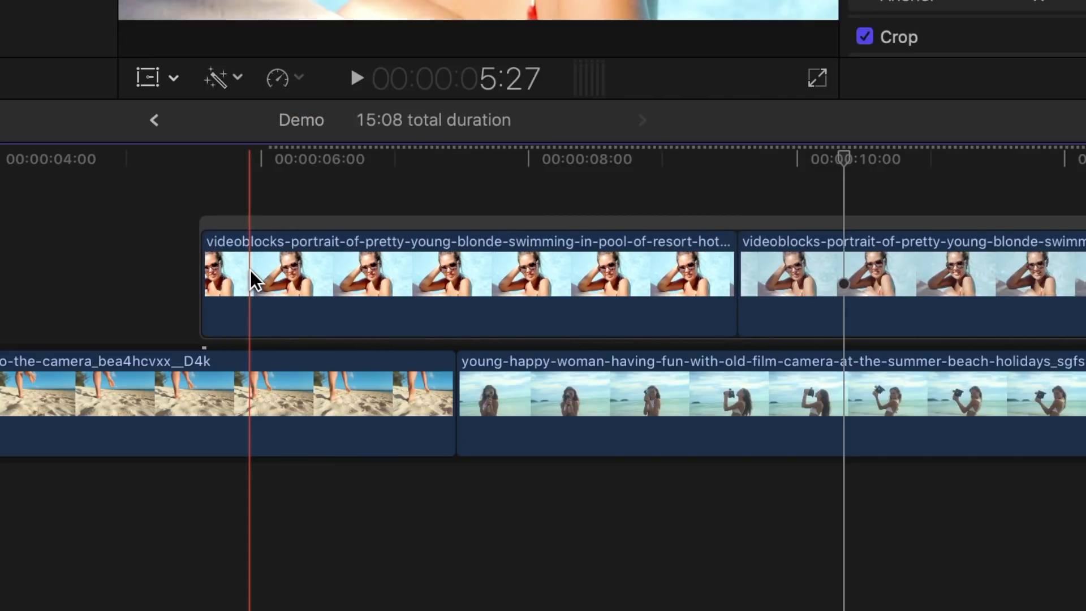
left_click(731, 278)
left_click_drag(725, 279, 252, 269)
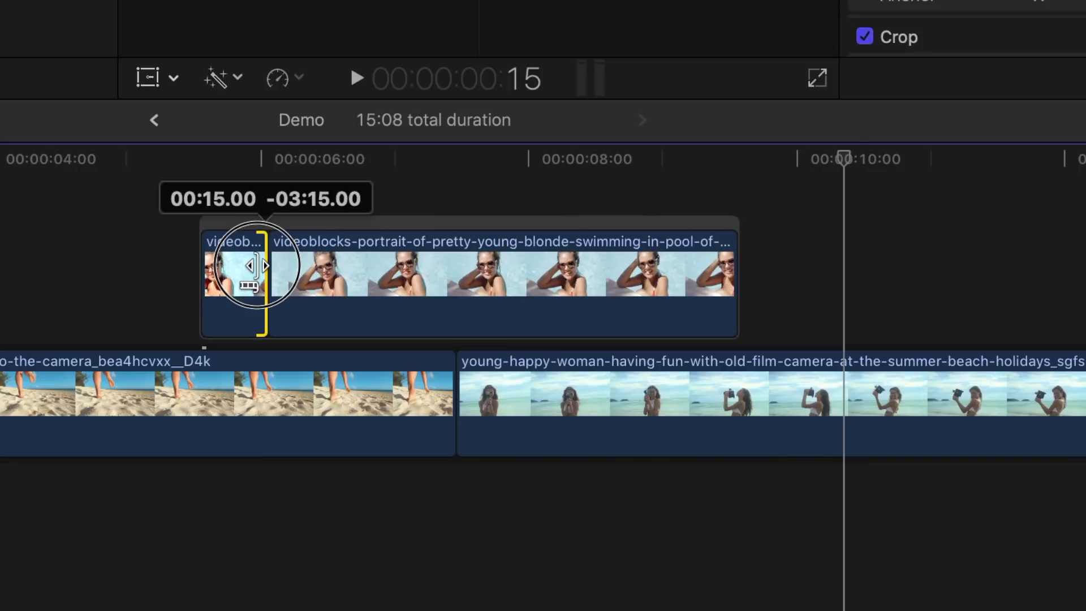
- Shift the portrait clips later so the freeze ends at the beach cut, and check the placement
left_click(345, 223)
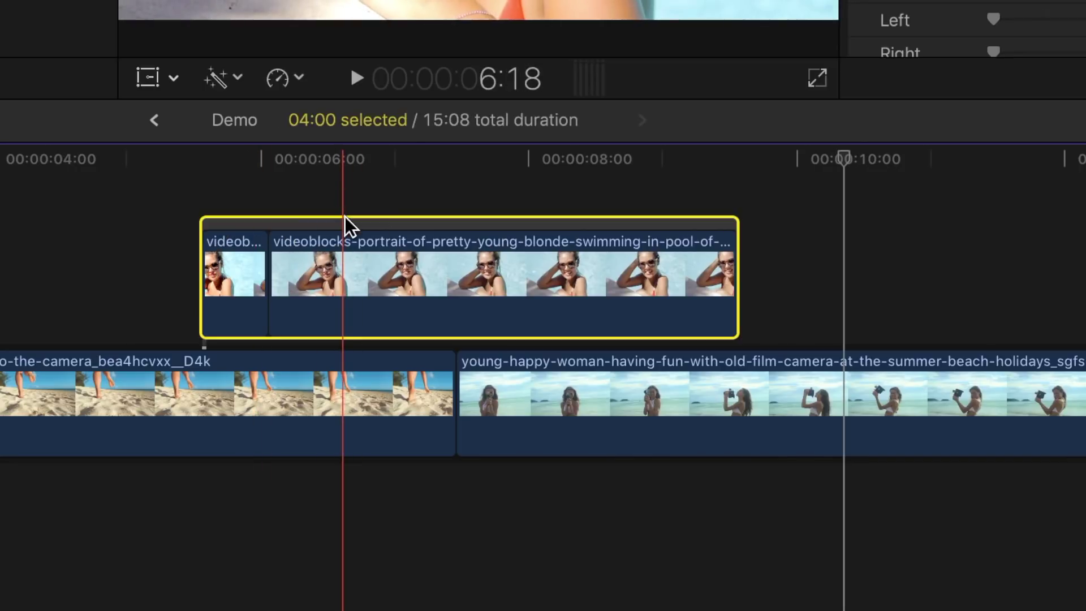
left_click_drag(345, 222, 525, 221)
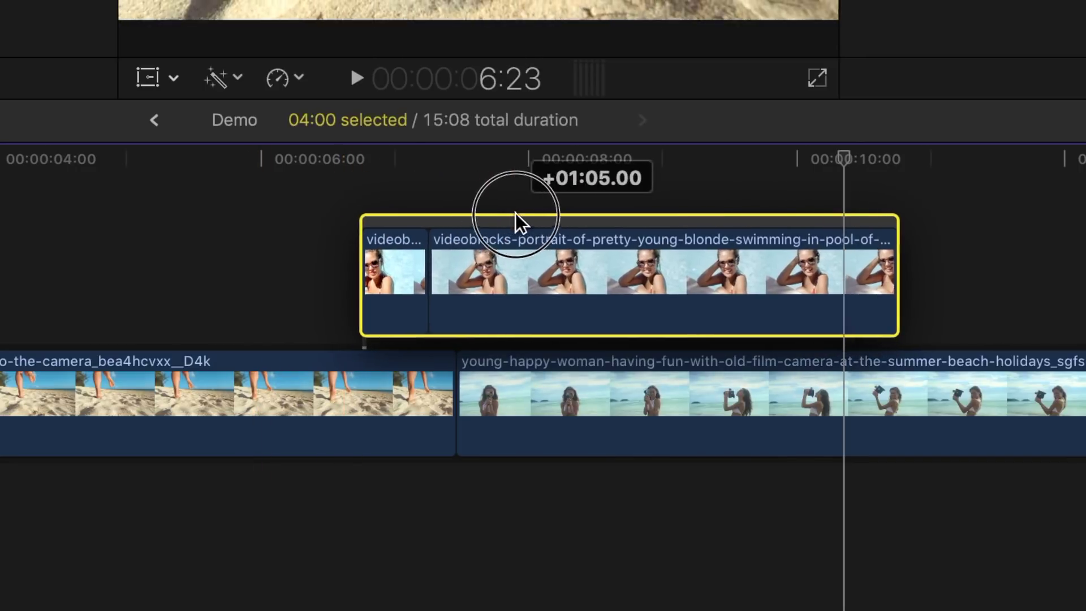
left_click(526, 221)
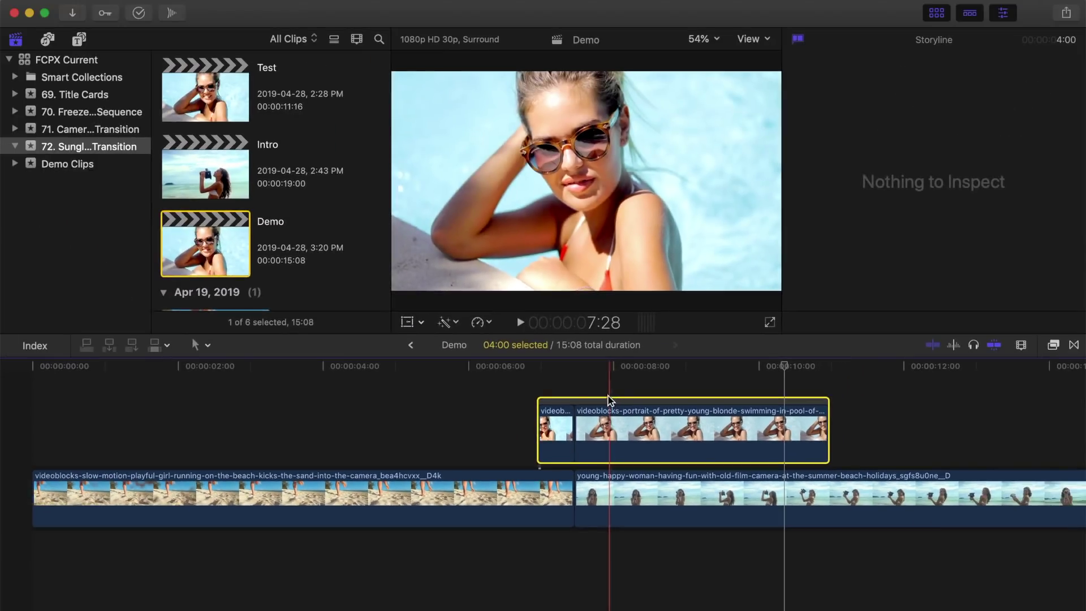
- Apply a Draw Mask effect from the Masks category to the short freeze-frame clip
left_click(557, 417)
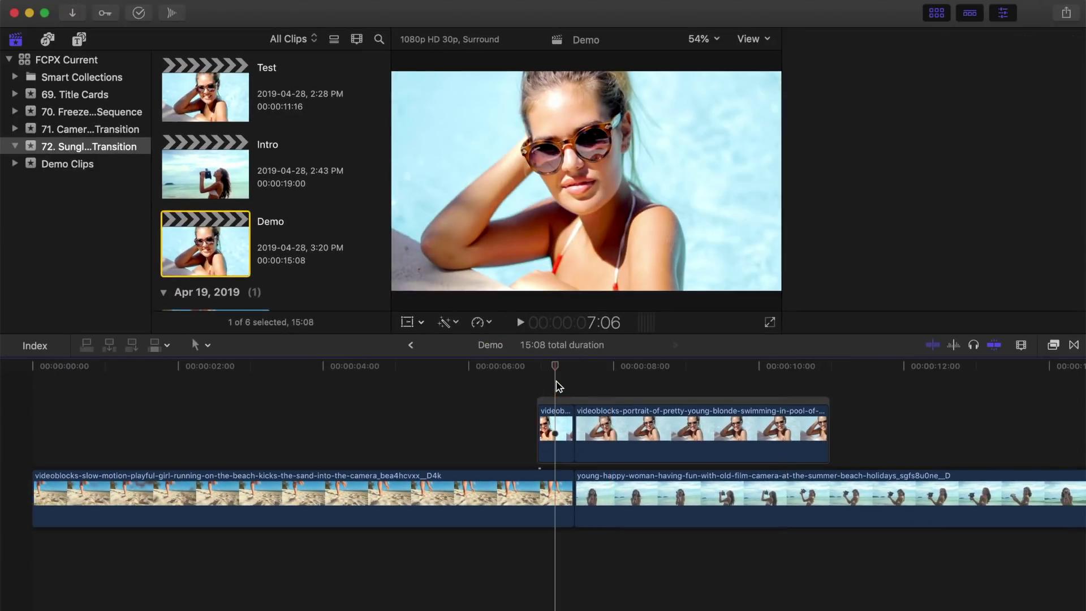
left_click(556, 419)
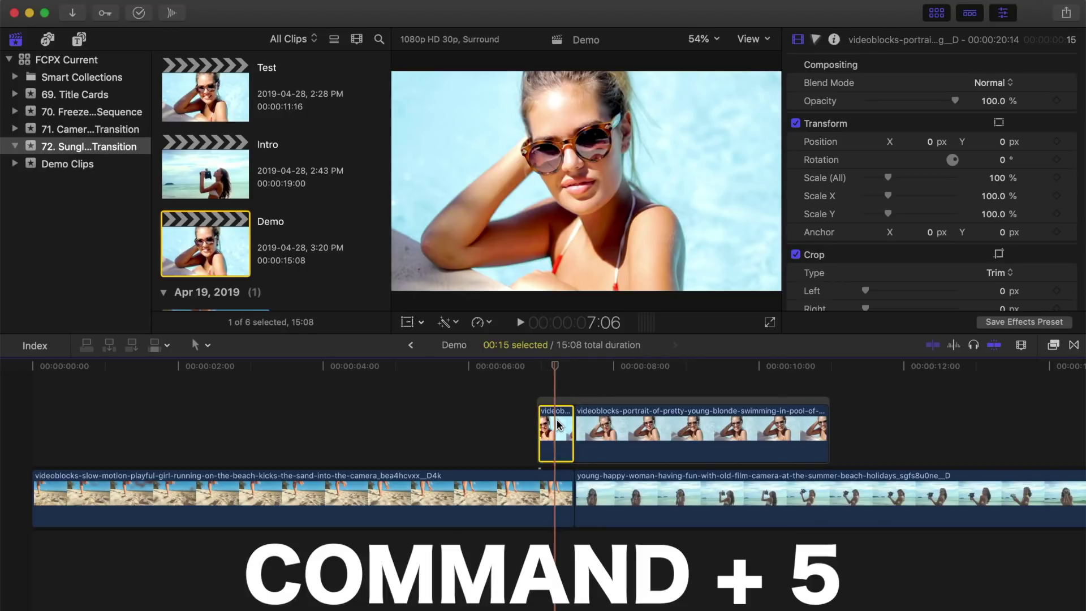
key("super+5")
scroll(676, 341, "down", 5)
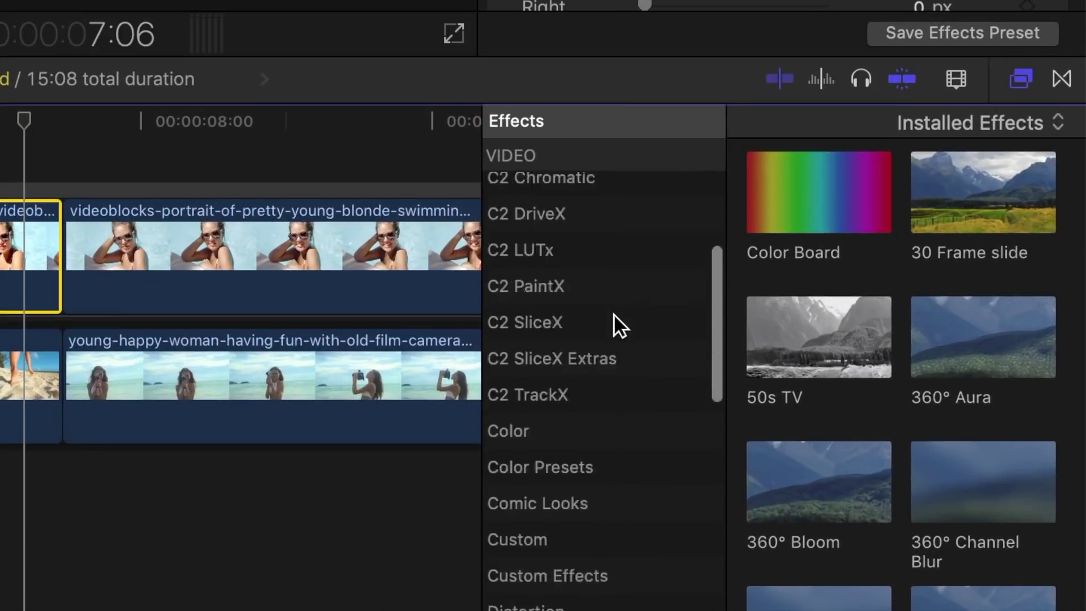
scroll(614, 313, "down", 3)
scroll(613, 313, "down", 3)
left_click(565, 387)
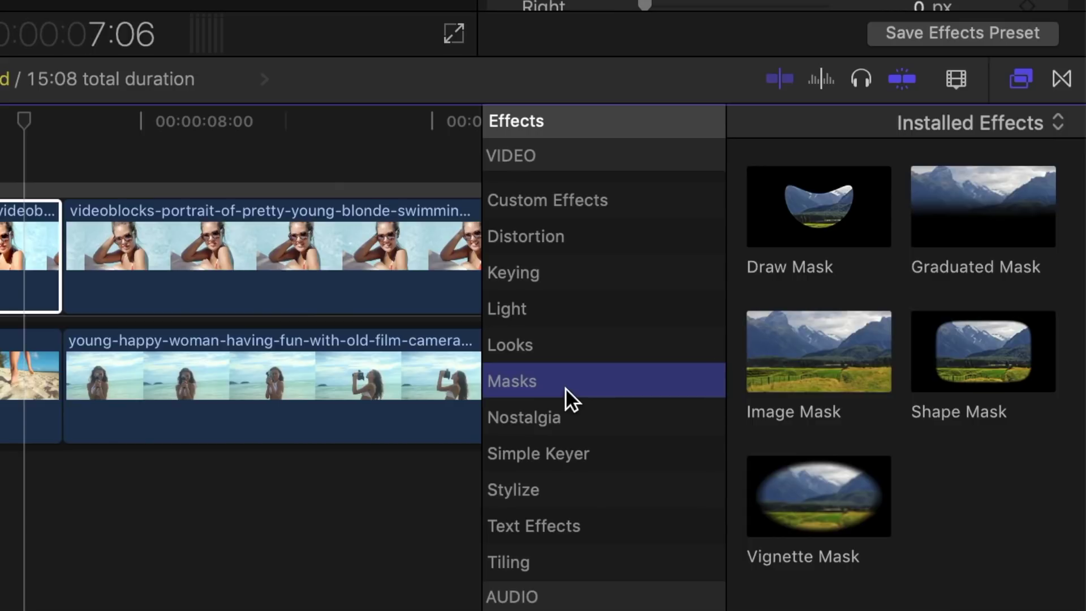
left_click(810, 214)
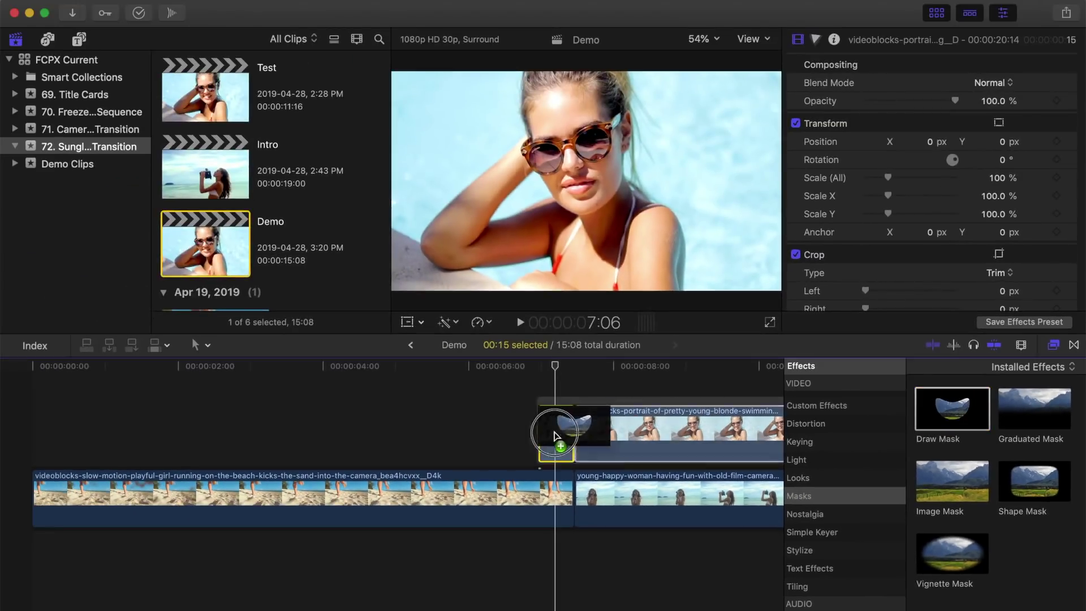
left_click_drag(901, 416, 543, 431)
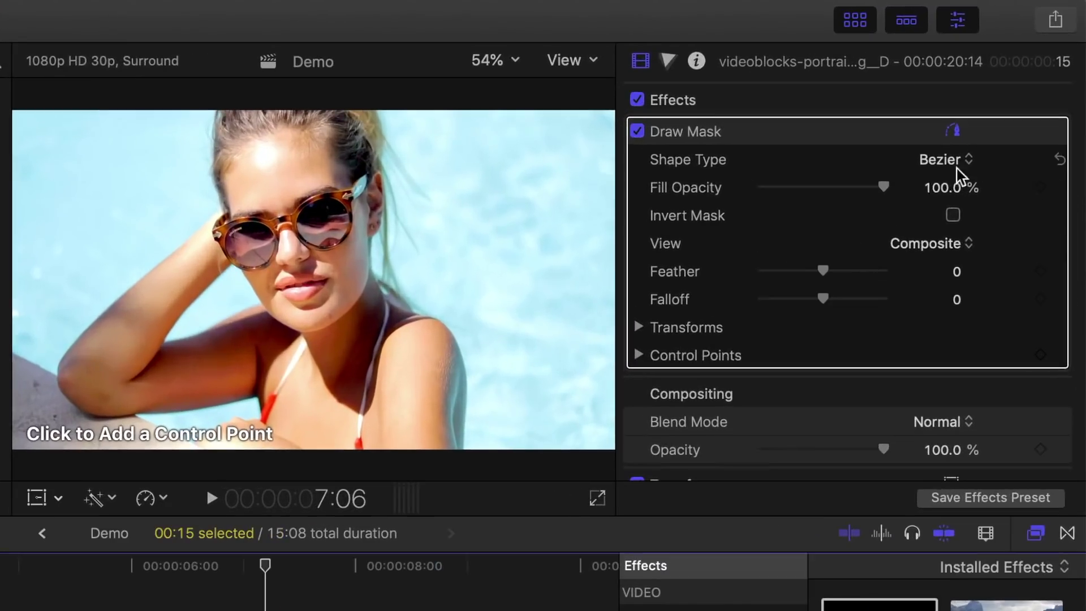
- Set the mask's Shape Type to B-Spline and magnify the viewer to 200% on the sunglasses
left_click(992, 103)
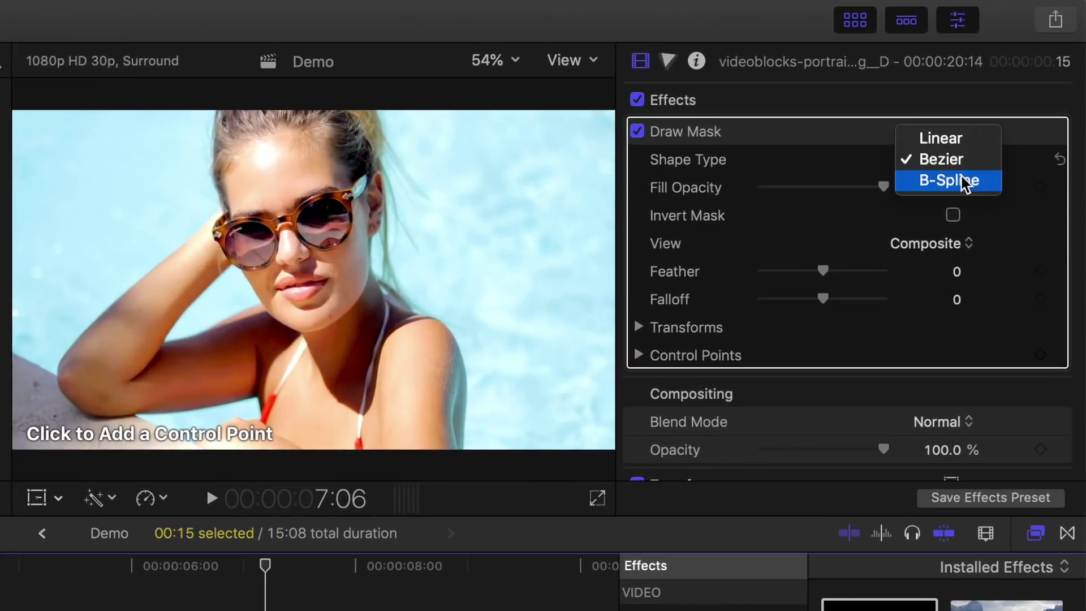
left_click(949, 180)
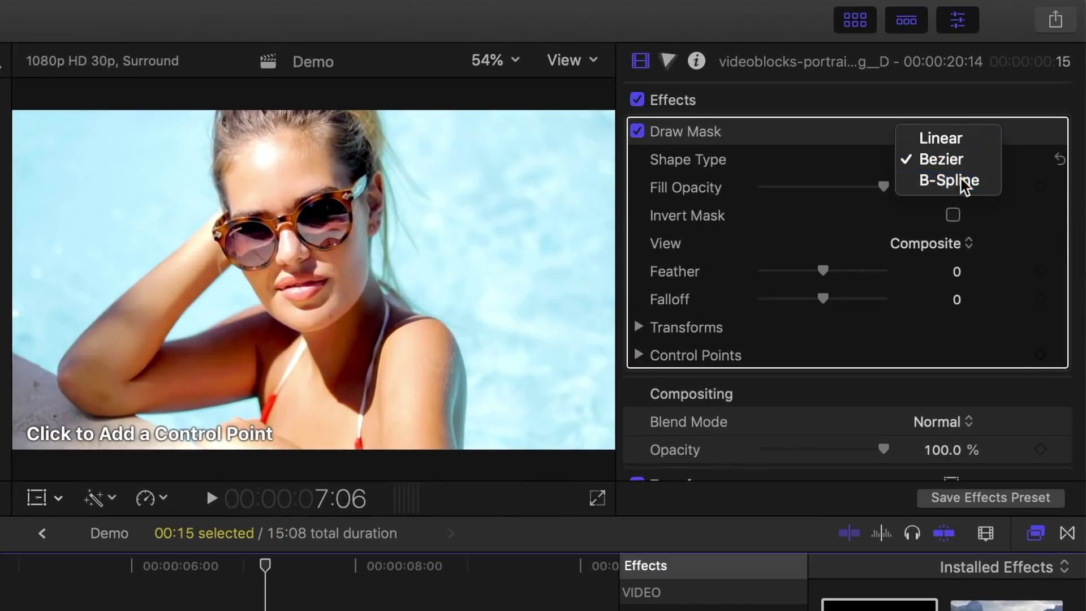
left_click(854, 19)
left_click(979, 61)
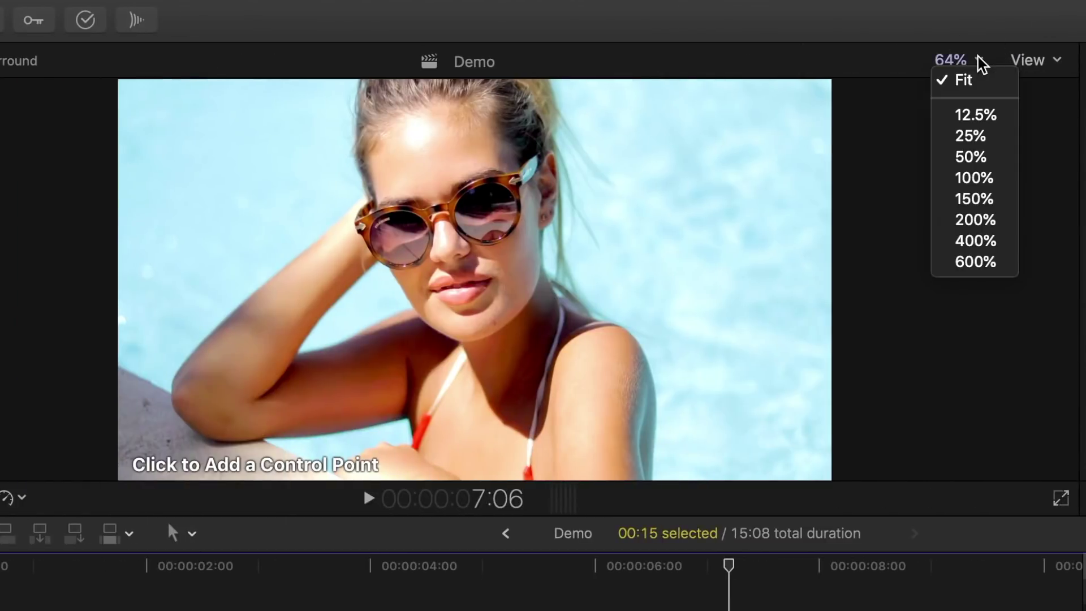
left_click(982, 221)
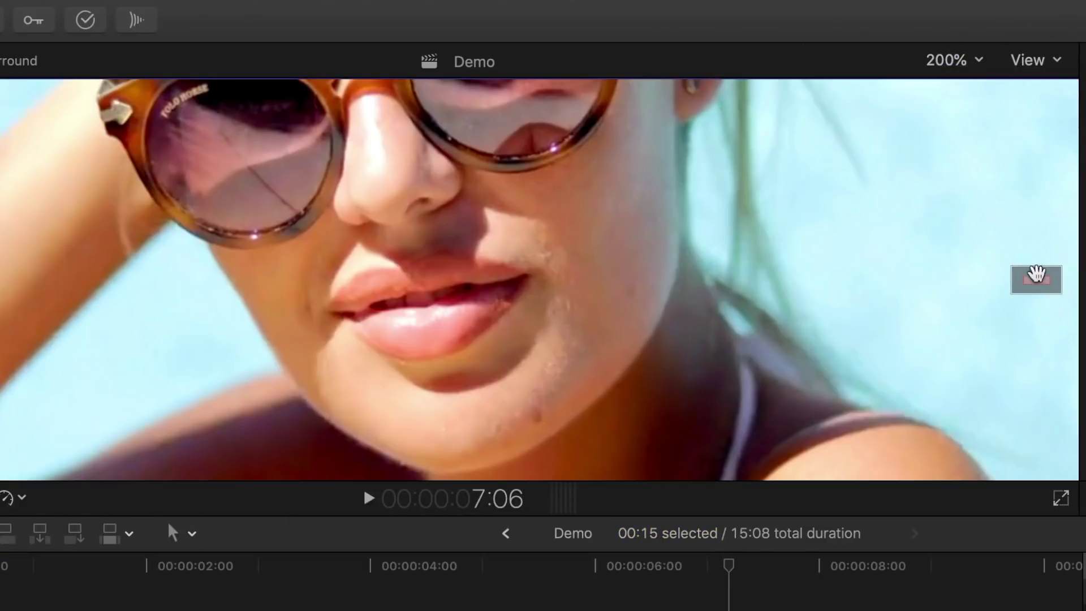
left_click_drag(1027, 277, 1037, 273)
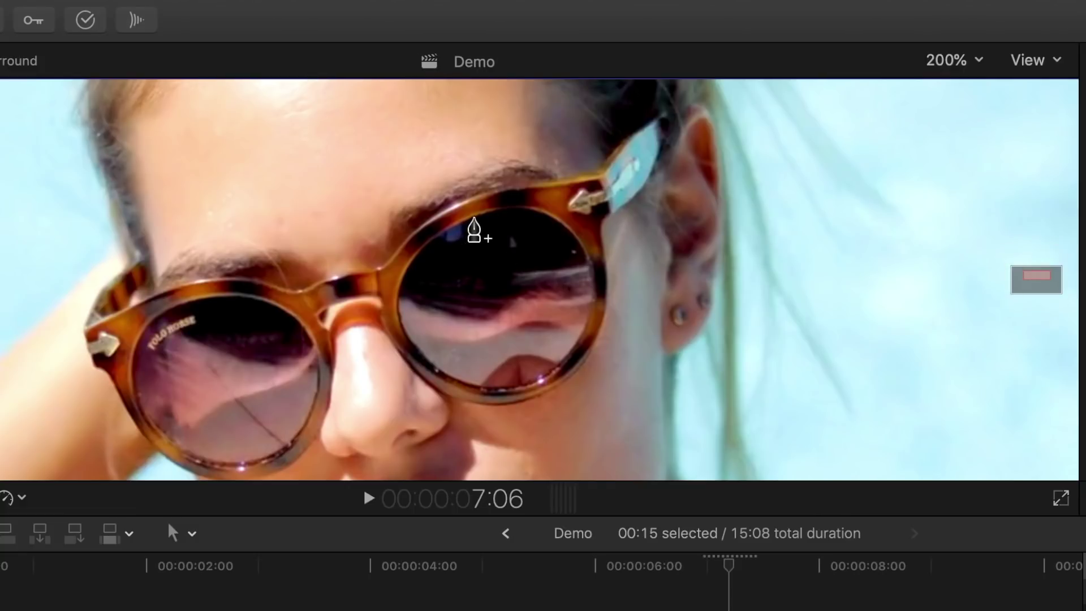
- Trace a closed B-Spline mask around the right-hand sunglasses lens rim
left_click(458, 227)
left_click(501, 217)
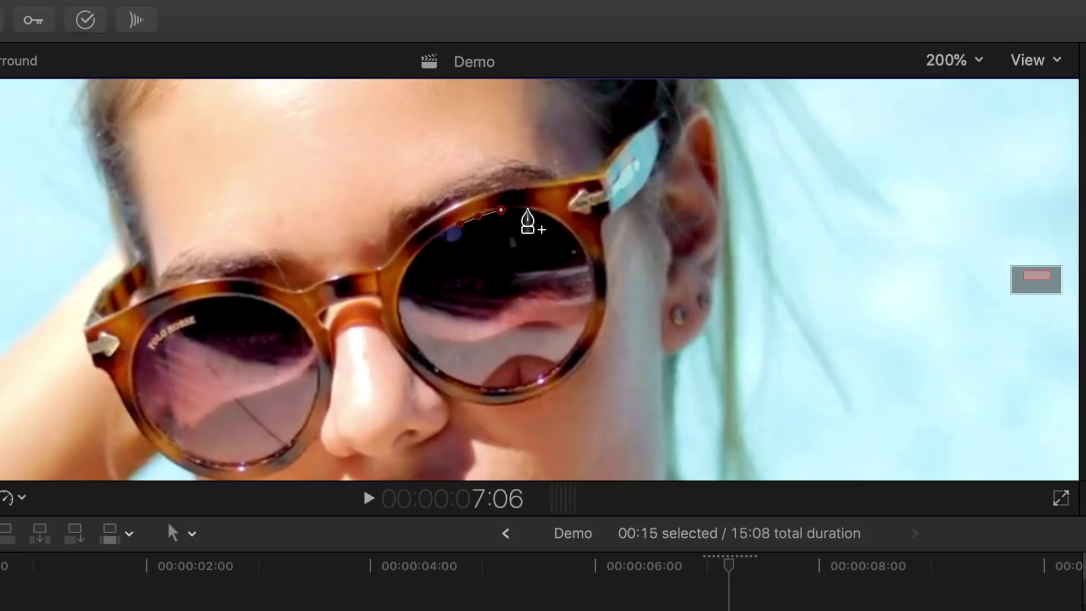
left_click(527, 210)
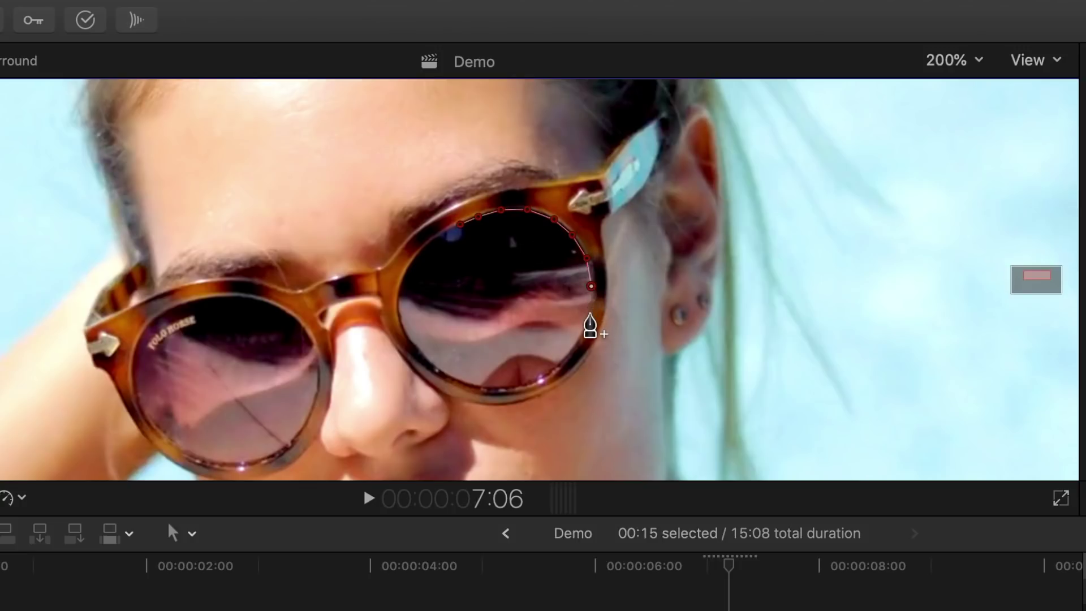
left_click(581, 340)
left_click(561, 362)
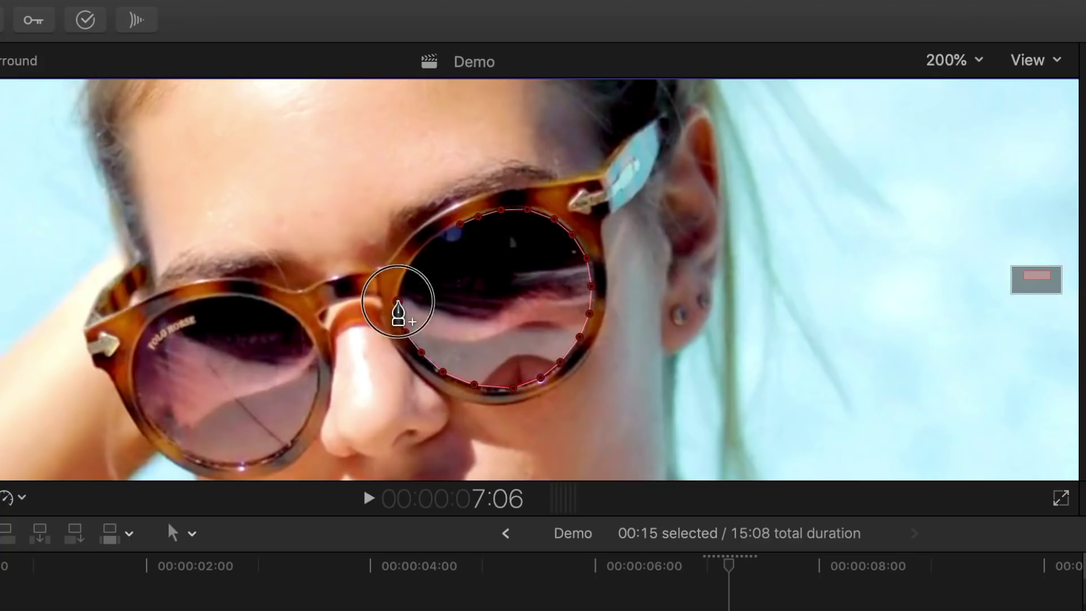
left_click(404, 292)
left_click(425, 247)
left_click(442, 246)
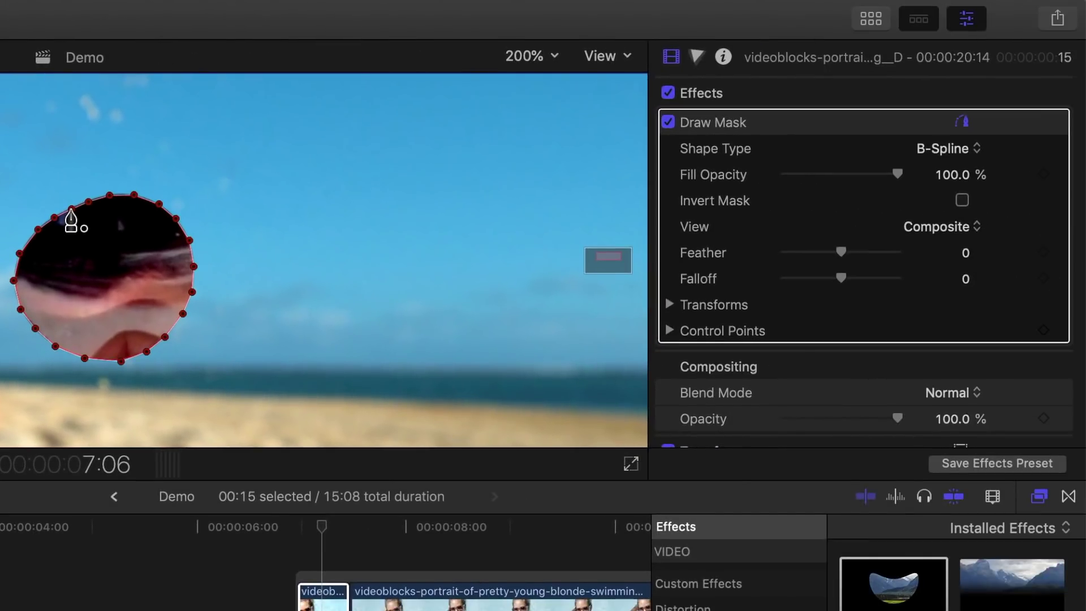
- Invert the lens mask and feather its edge to 5, hiding the on-screen points
left_click(963, 201)
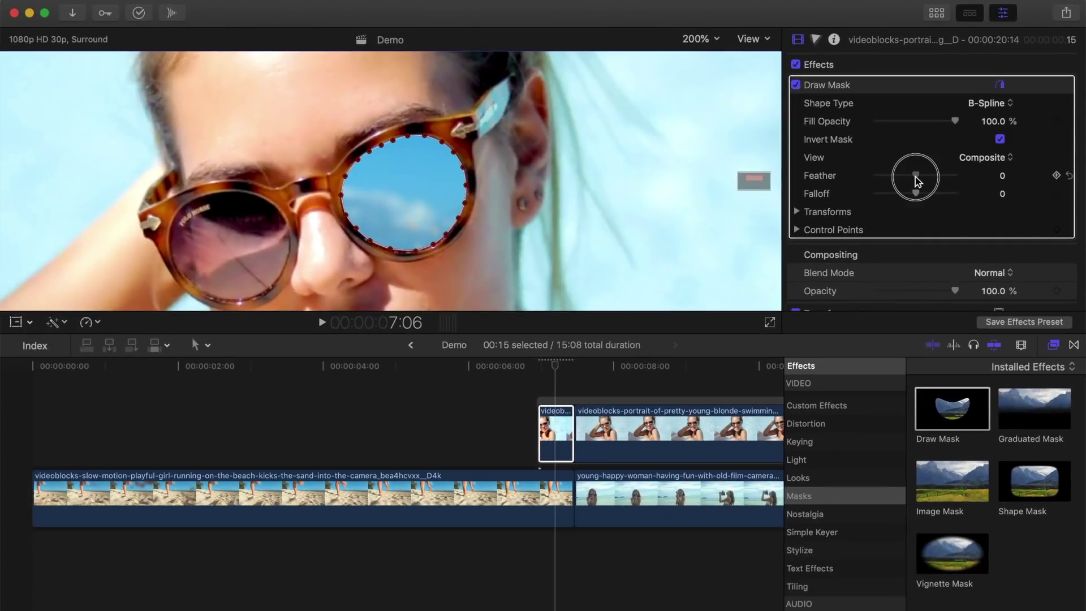
left_click_drag(916, 176, 920, 179)
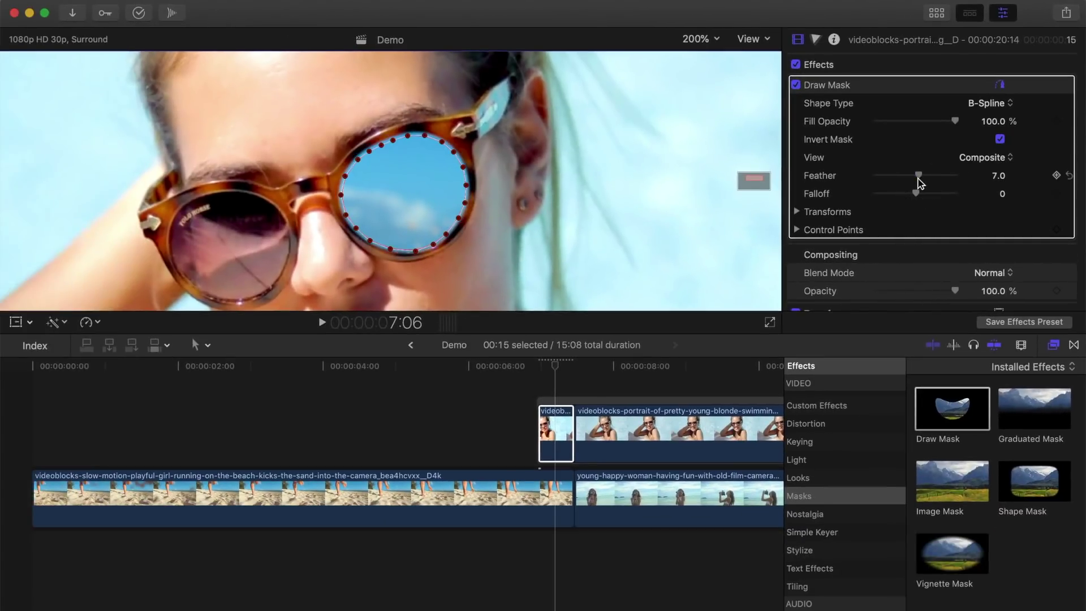
left_click(1000, 85)
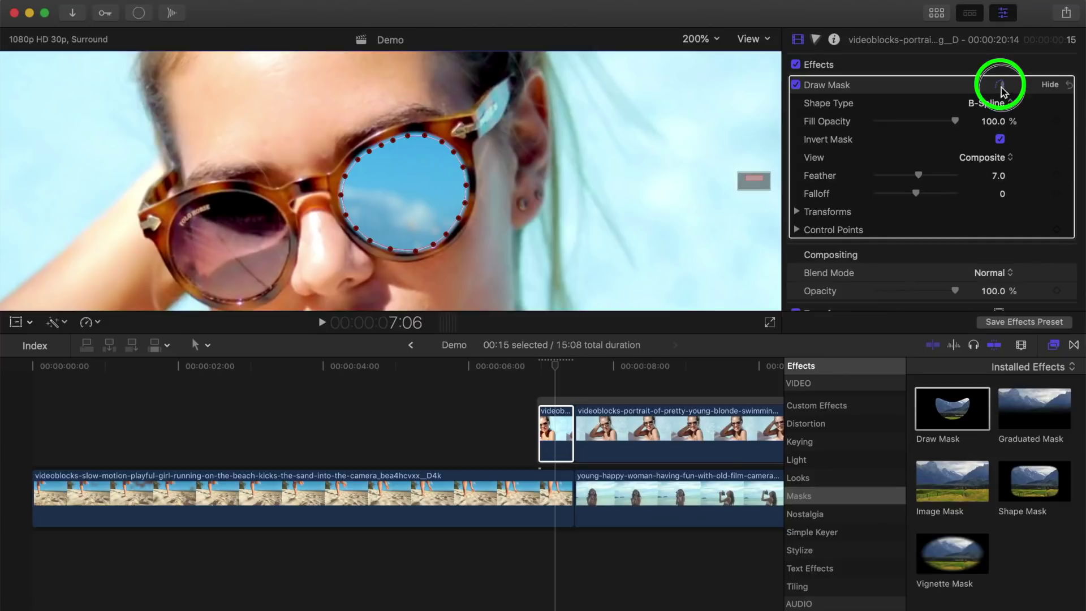
left_click_drag(919, 176, 916, 176)
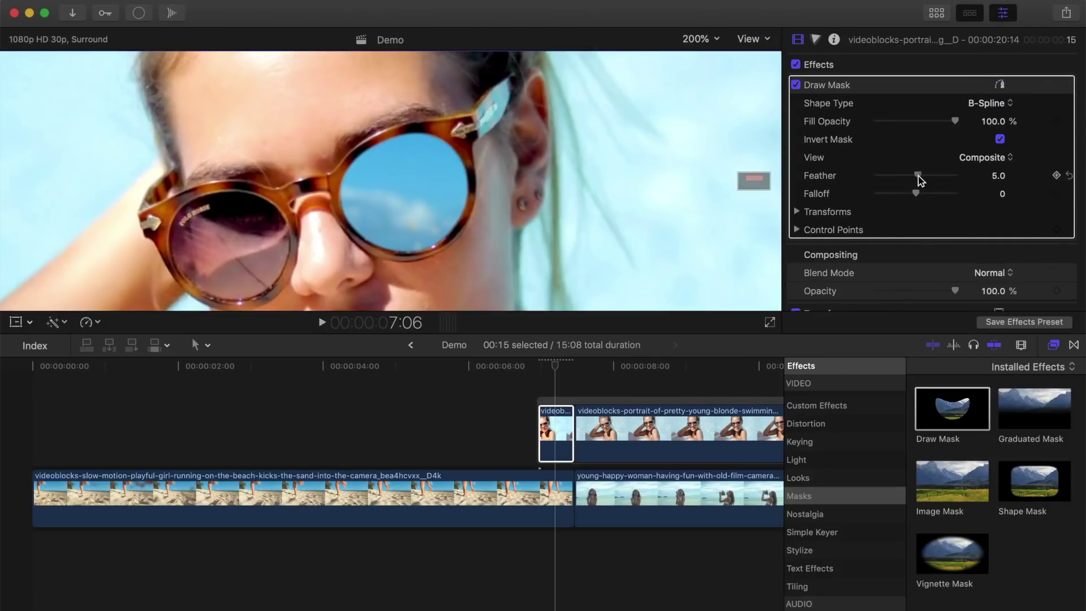
- Add a second Draw Mask around the other lens and return the viewer zoom to Fit
left_click_drag(757, 179, 754, 179)
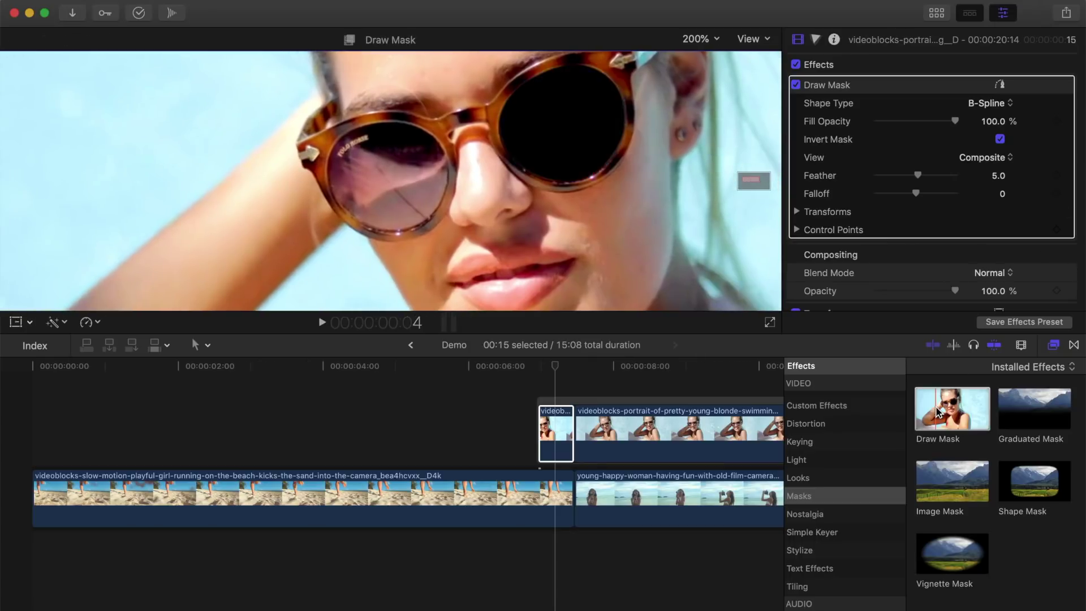
left_click_drag(952, 409, 549, 439)
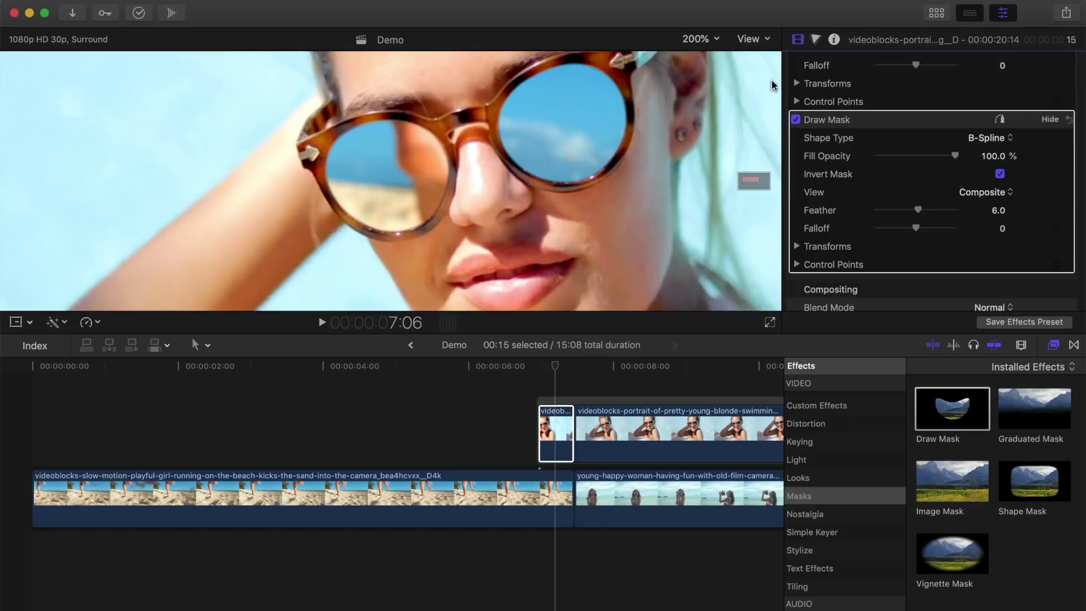
left_click(717, 40)
left_click(717, 53)
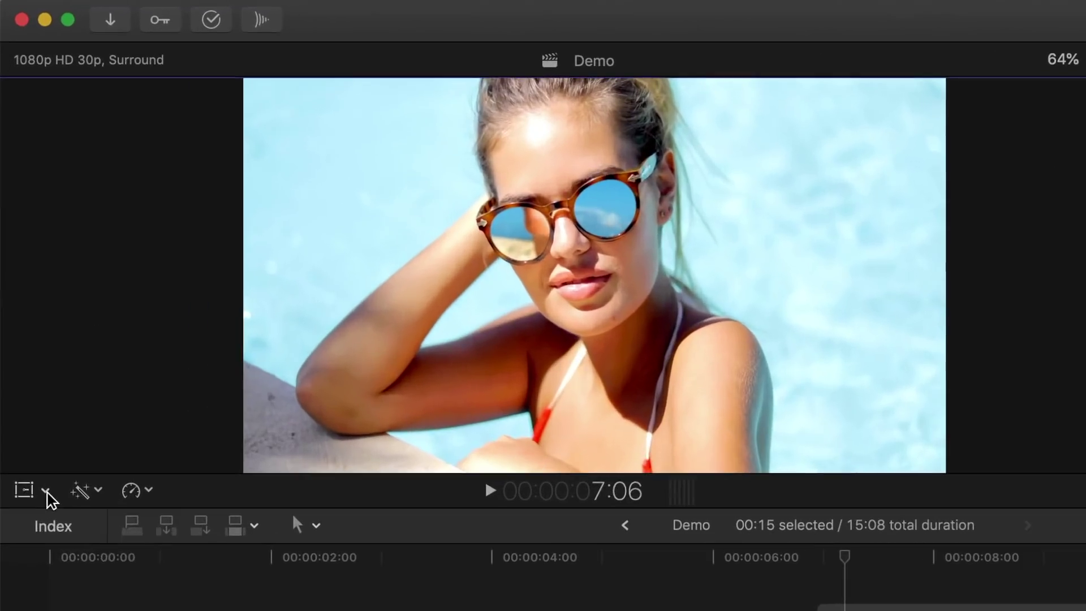
- Start a Ken Burns move and shrink its Start rectangle toward the lens
left_click(34, 323)
left_click(58, 357)
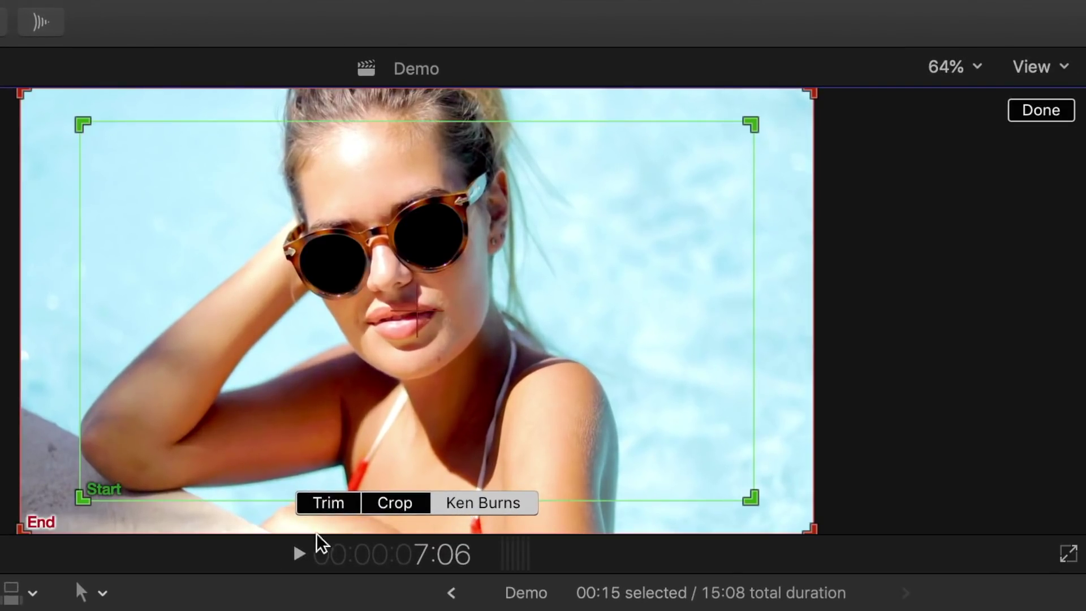
mouse_move(82, 498)
left_mouse_down()
mouse_move(604, 206)
mouse_move(687, 174)
mouse_move(435, 246)
left_mouse_up()
- At 150% zoom, fit the Start framing tightly inside the right lens and finish the move
left_click(980, 70)
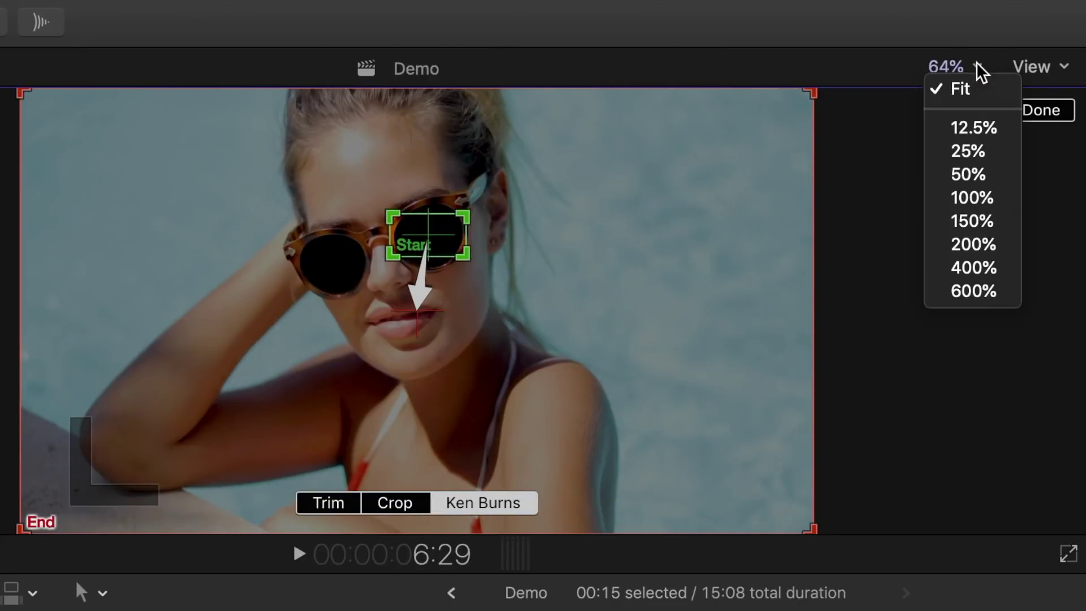
left_click(972, 220)
left_click_drag(1042, 298, 1046, 307)
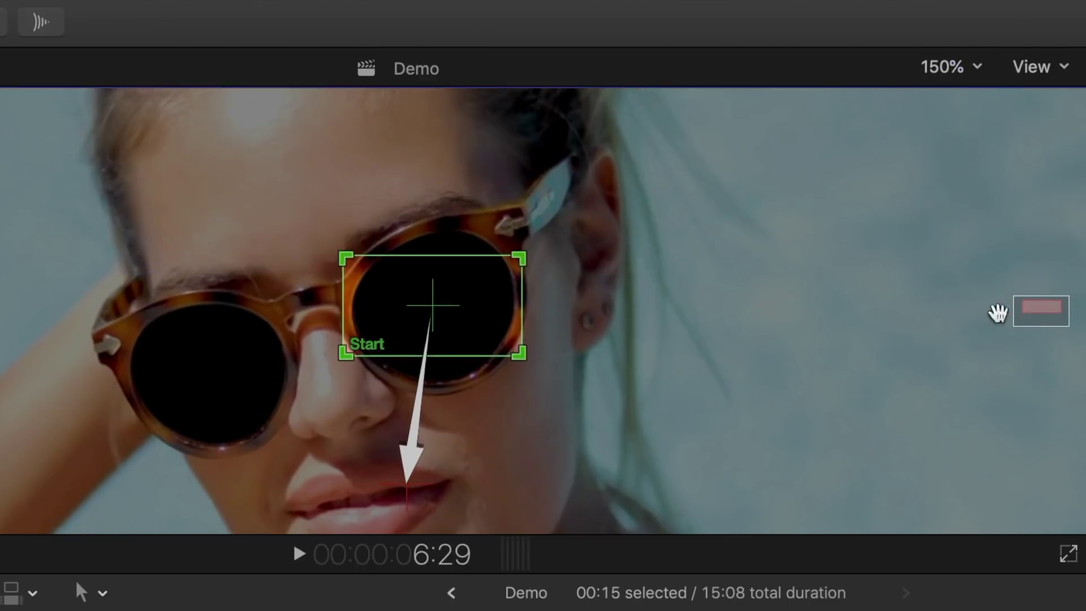
left_click_drag(341, 351, 399, 327)
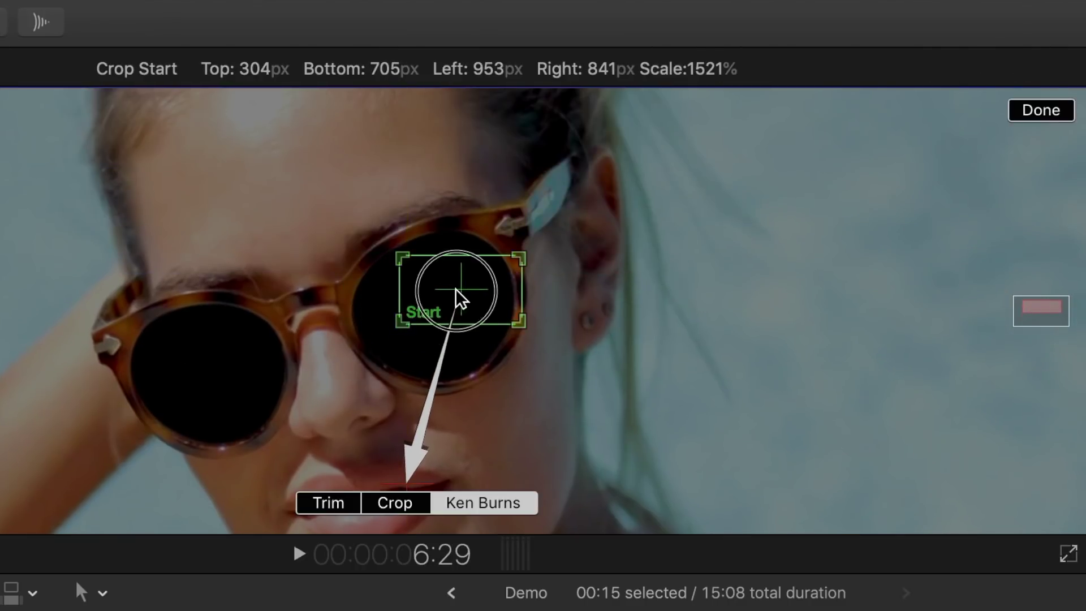
left_click_drag(458, 293, 433, 319)
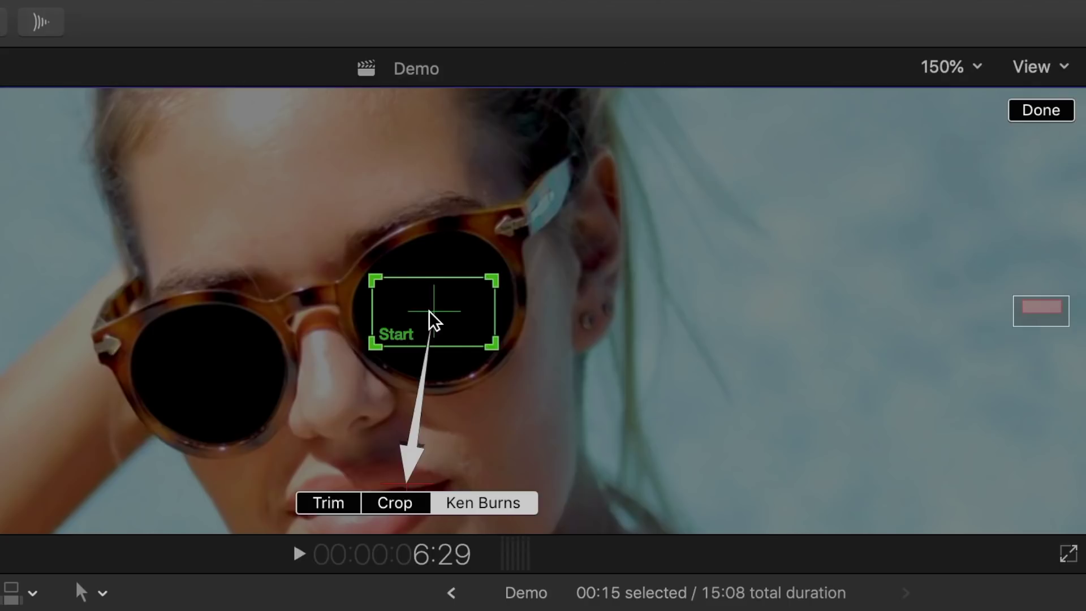
left_click(1040, 111)
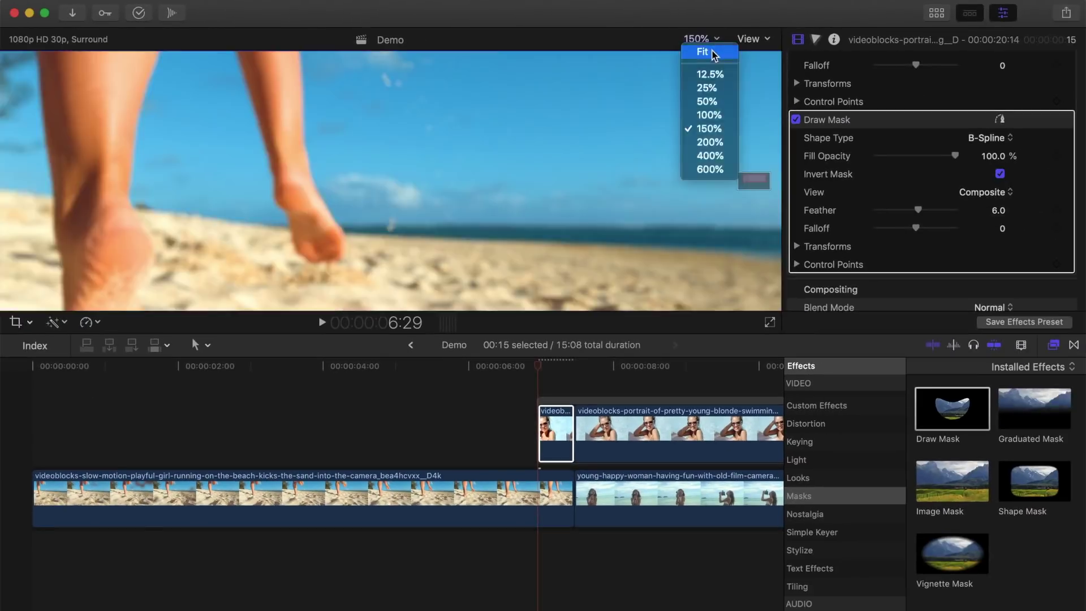
left_click(473, 395)
key("space")
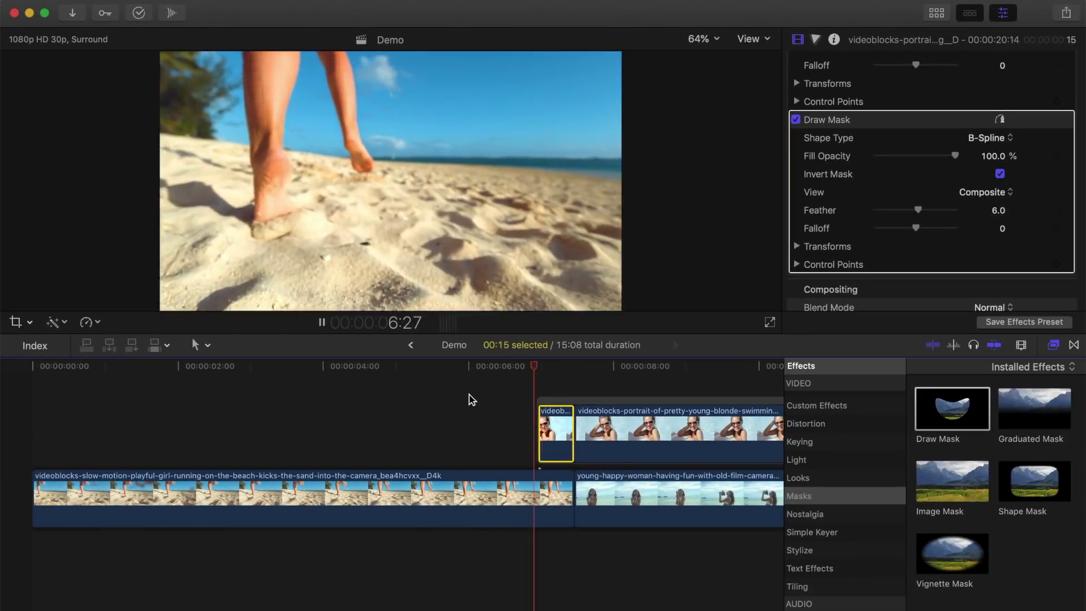
key("space")
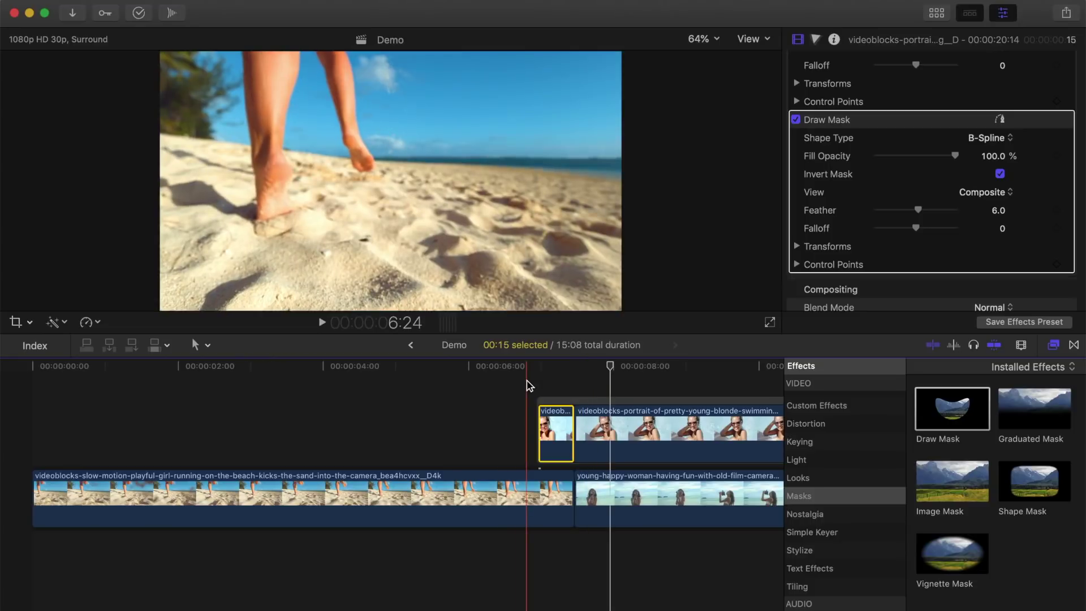
left_click(527, 386)
key("Right")
key("Right")
key("Right")
key("Right")
key("Right")
key("Right")
key("Right")
key("Right")
key("Right")
key("Right")
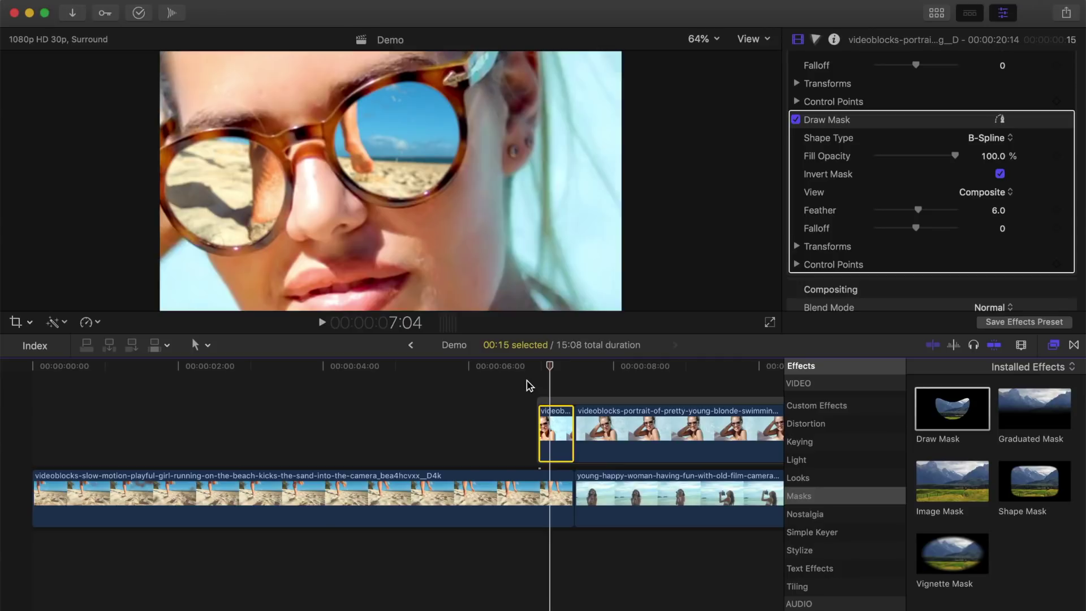
key("Right")
key("Right")
key("Right")
key("Right")
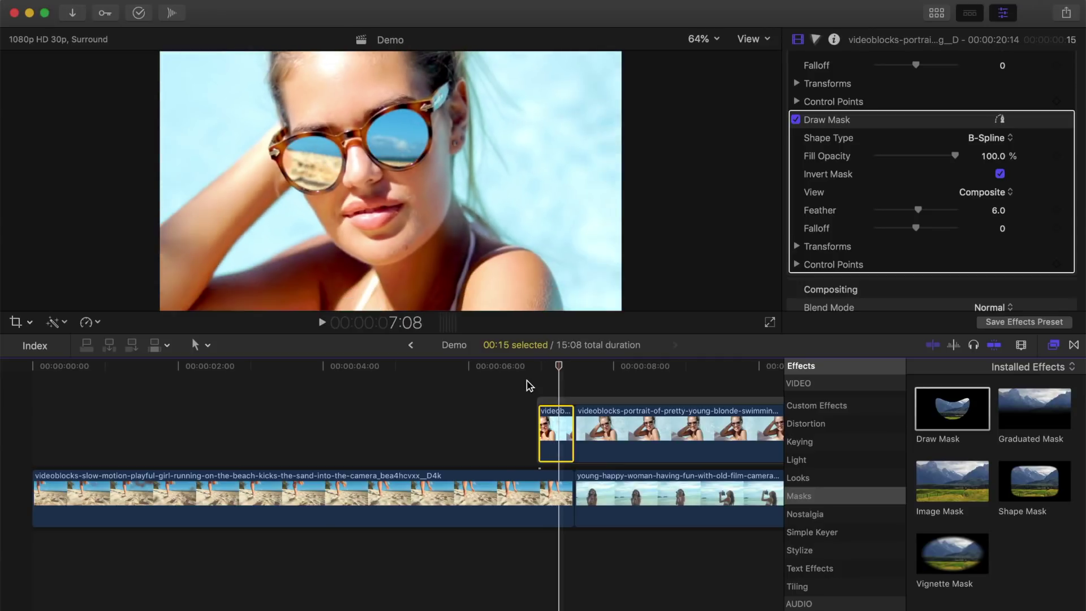
key("Right")
key("Right")
key("Right")
key("Right")
key("Right")
key("Right")
key("Right")
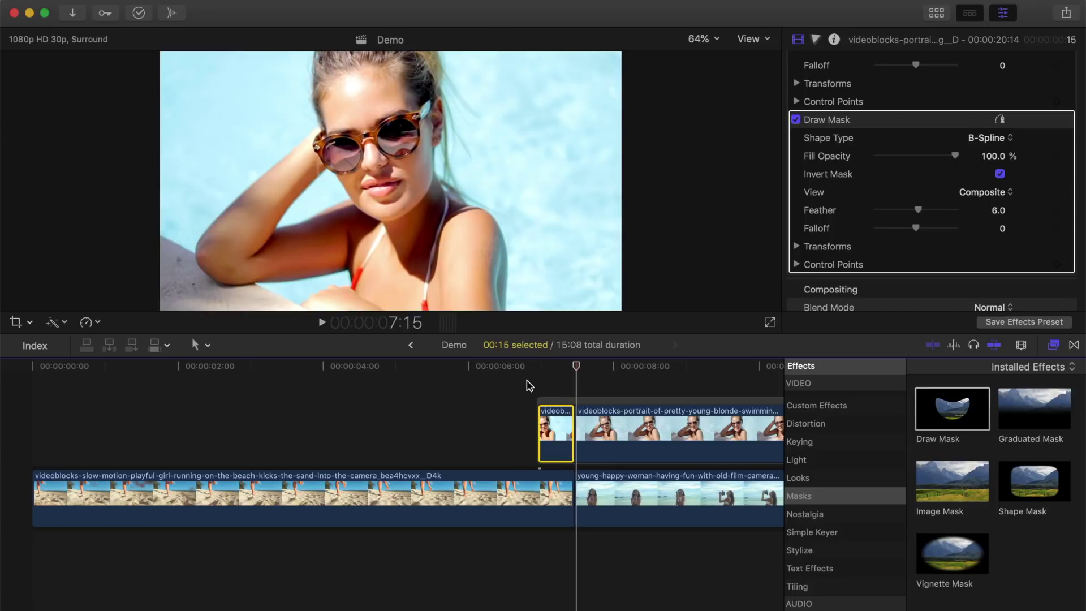
key("Right")
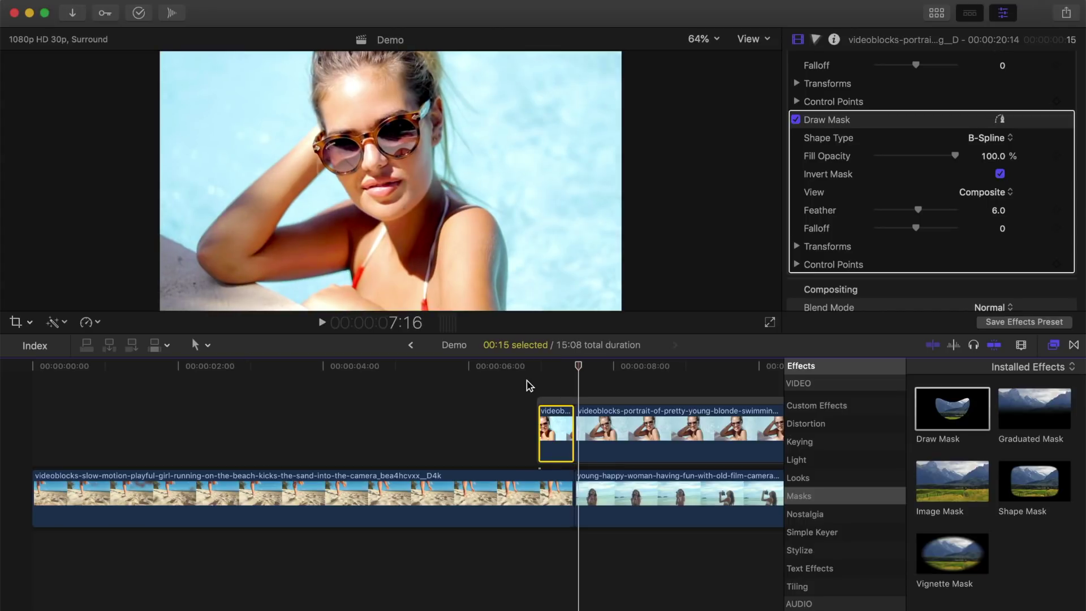
left_click_drag(577, 368, 613, 373)
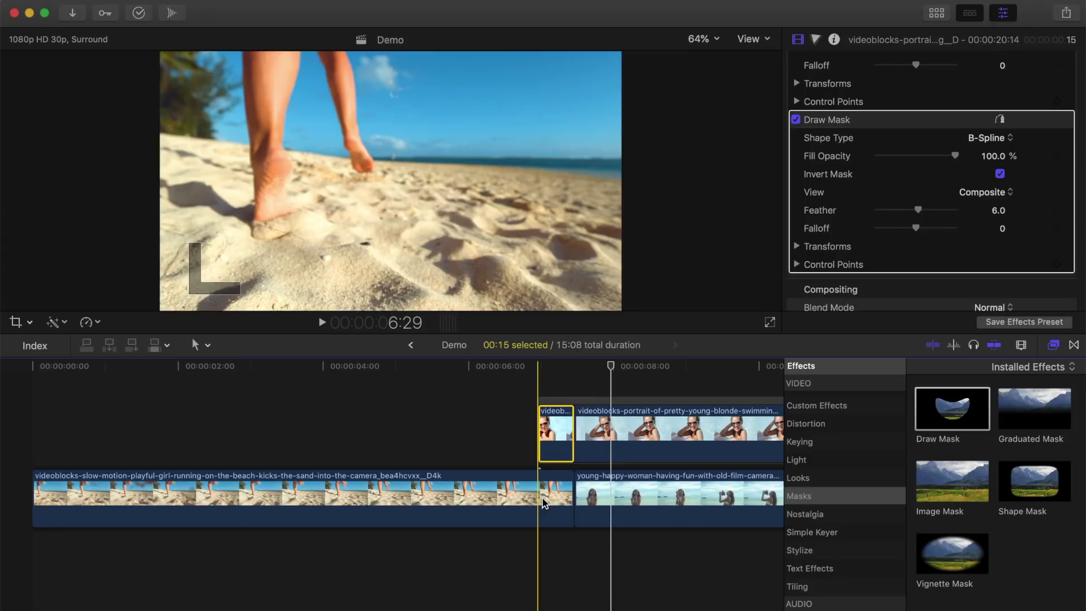
- Apply the Colorize effect from the Color category to the beach clip
left_click(544, 503)
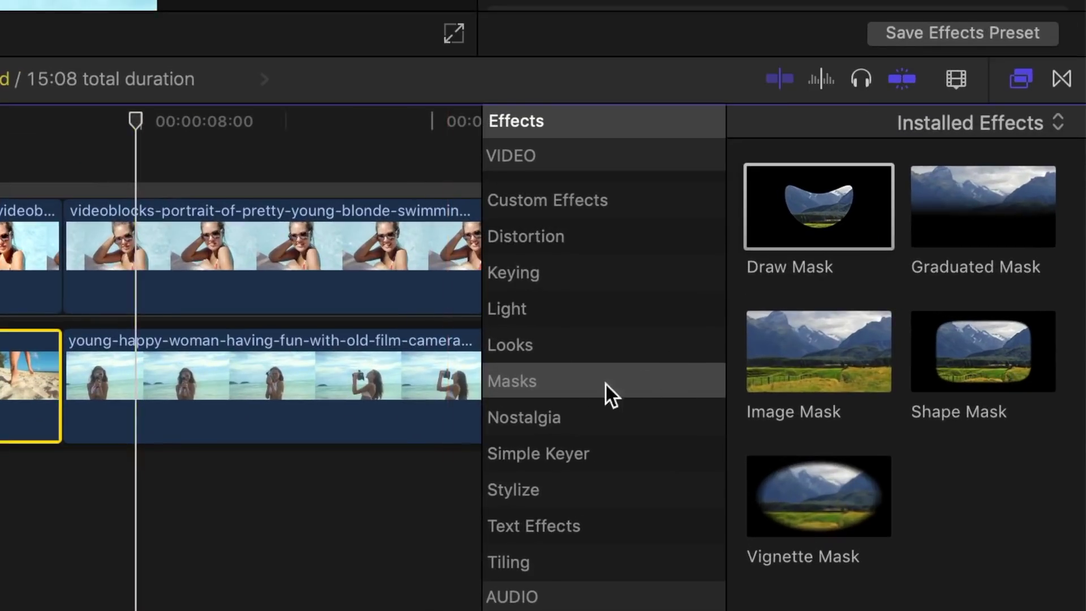
scroll(569, 388, "up", 3)
scroll(569, 387, "up", 3)
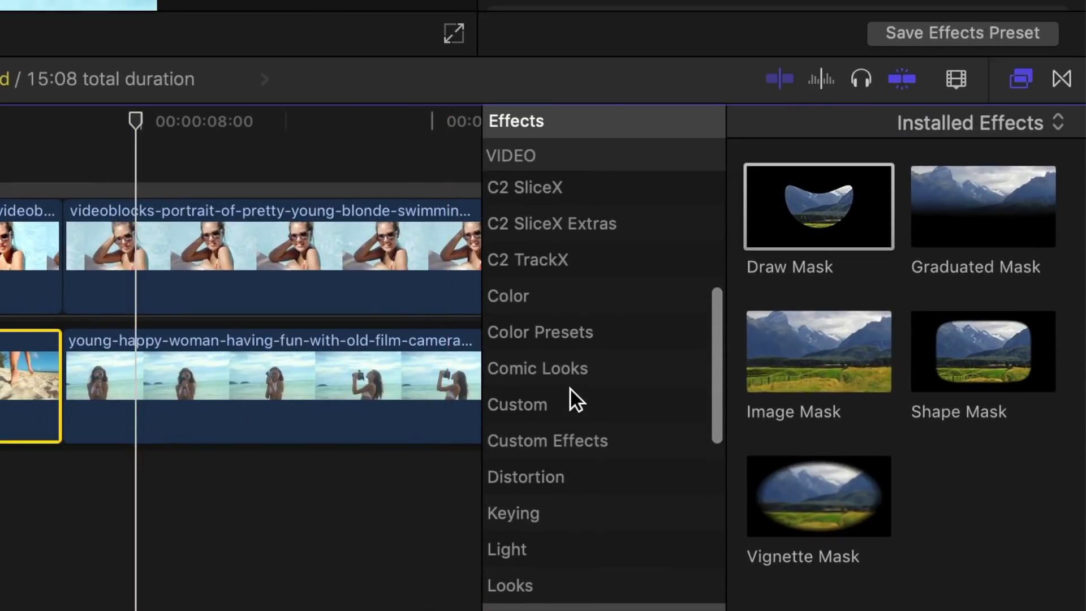
left_click(563, 296)
left_click(955, 485)
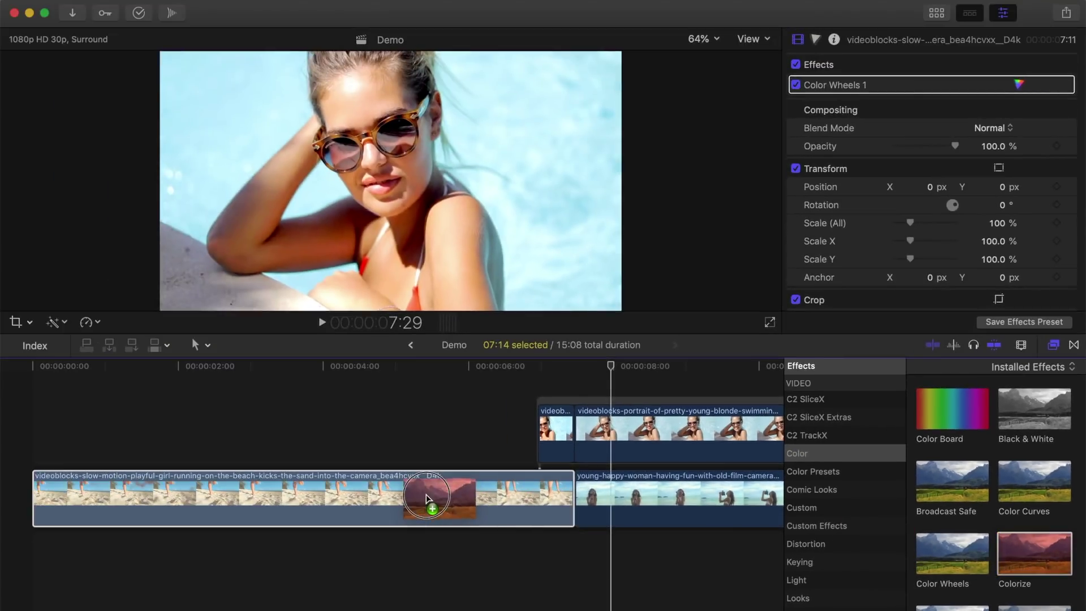
left_click(427, 500)
left_click_drag(427, 499, 427, 499)
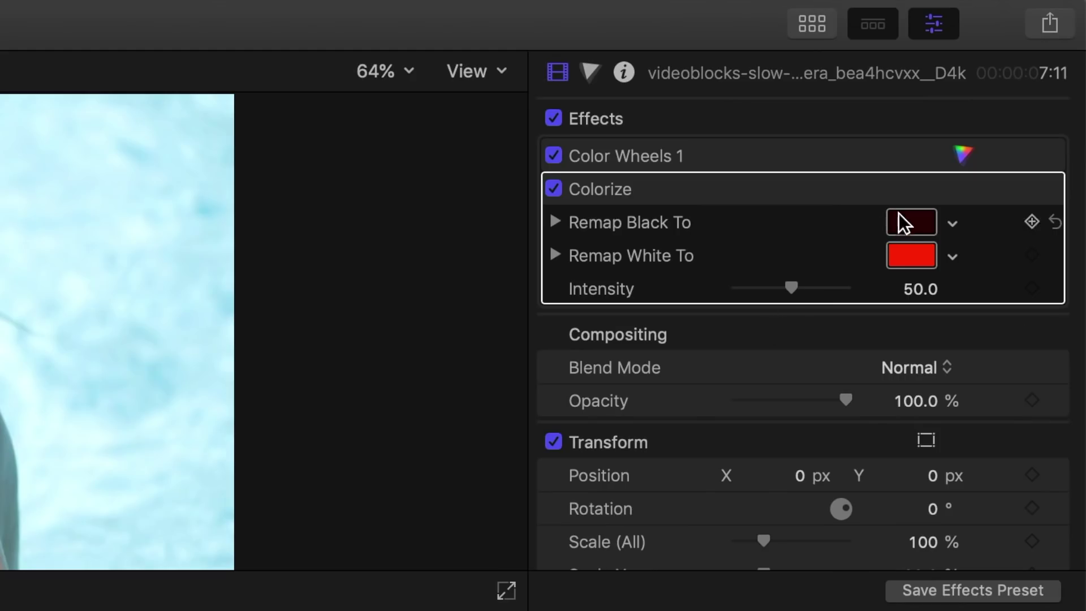
- Eyedropper Remap Black To a dark maroon and Remap White To the sampled pinkish skin tone
left_click(902, 227)
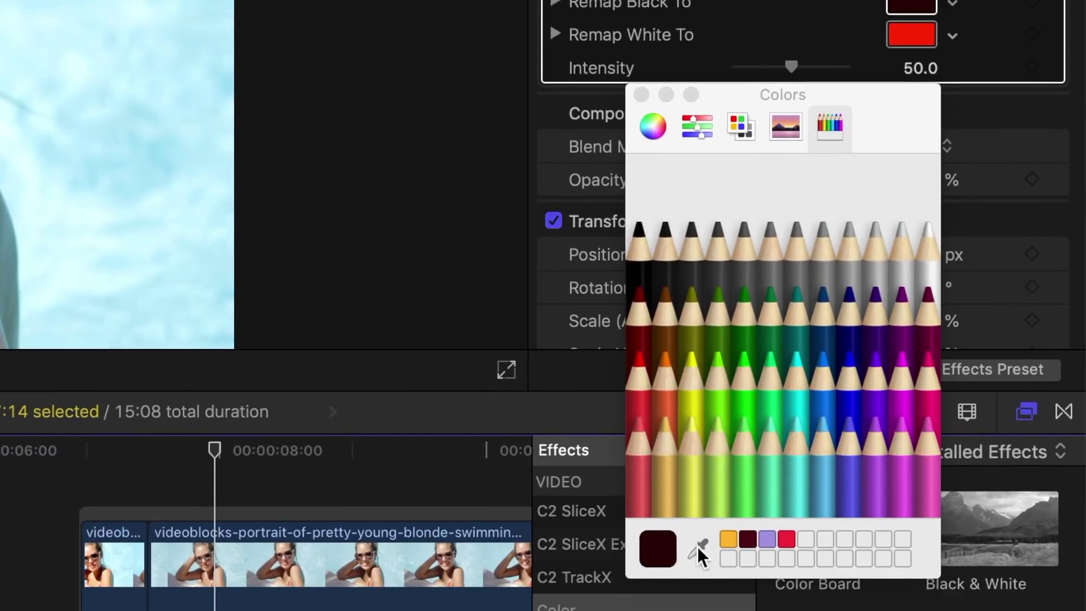
left_click(697, 550)
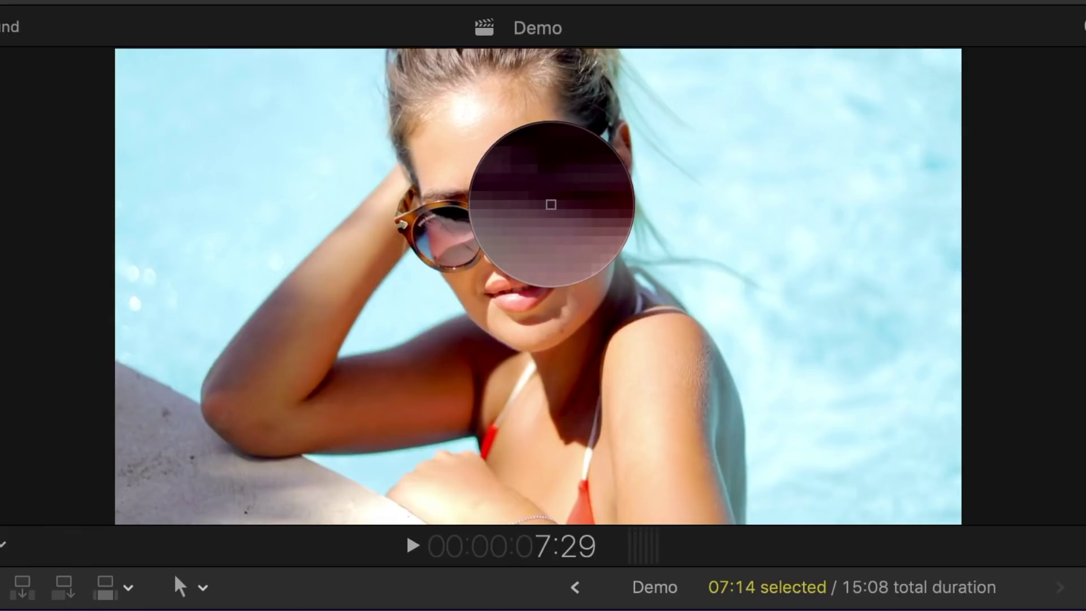
left_click(550, 205)
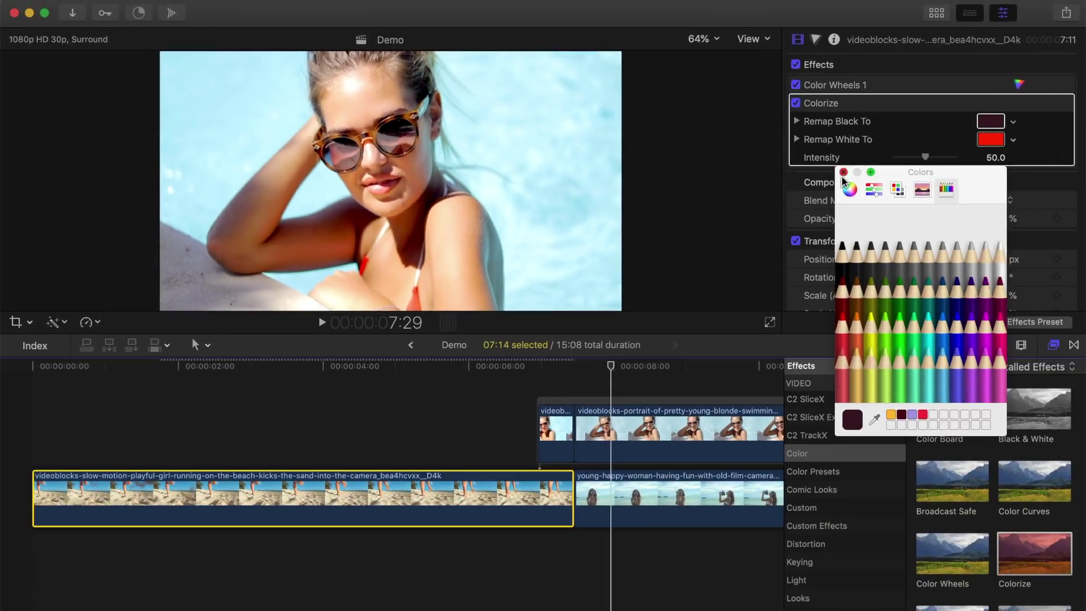
left_click(990, 139)
left_click(876, 419)
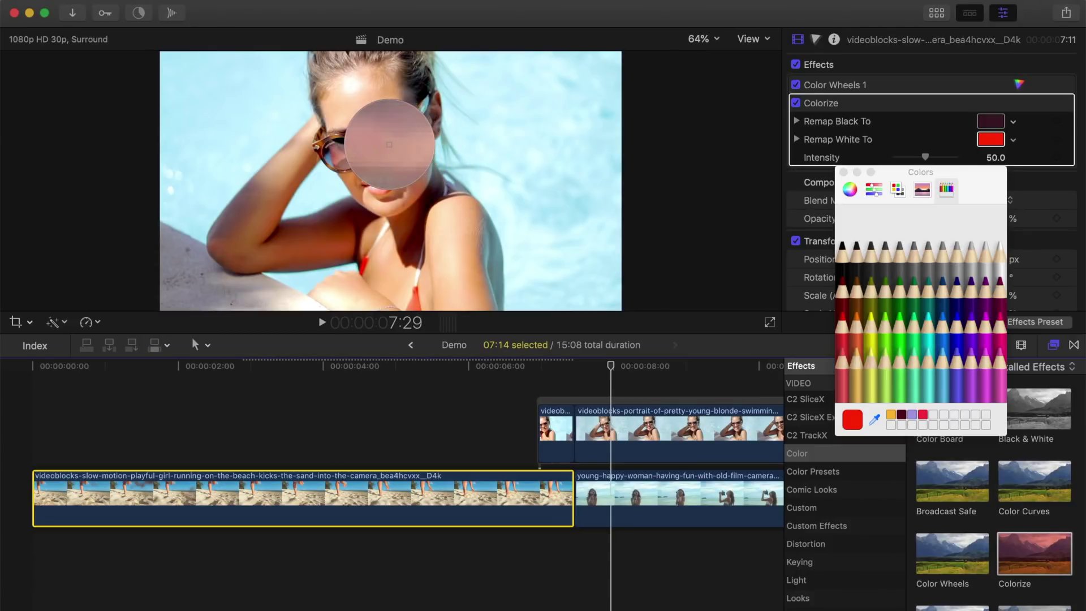
left_click(388, 144)
left_click(844, 173)
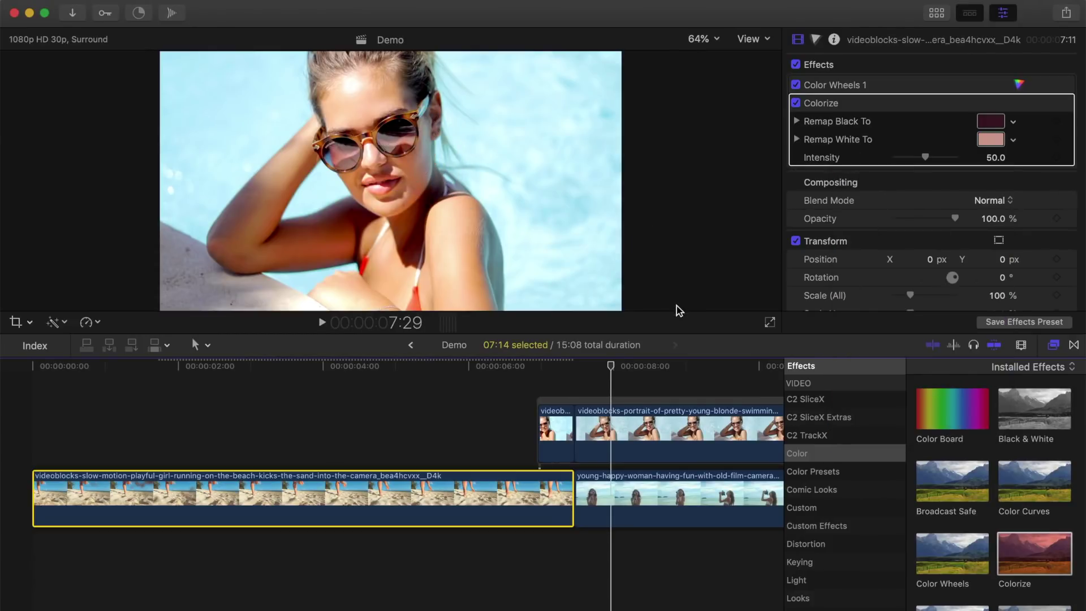
- Raise Colorize intensity to 90.6 and keyframe it late in the beach clip
left_click_drag(610, 367, 494, 379)
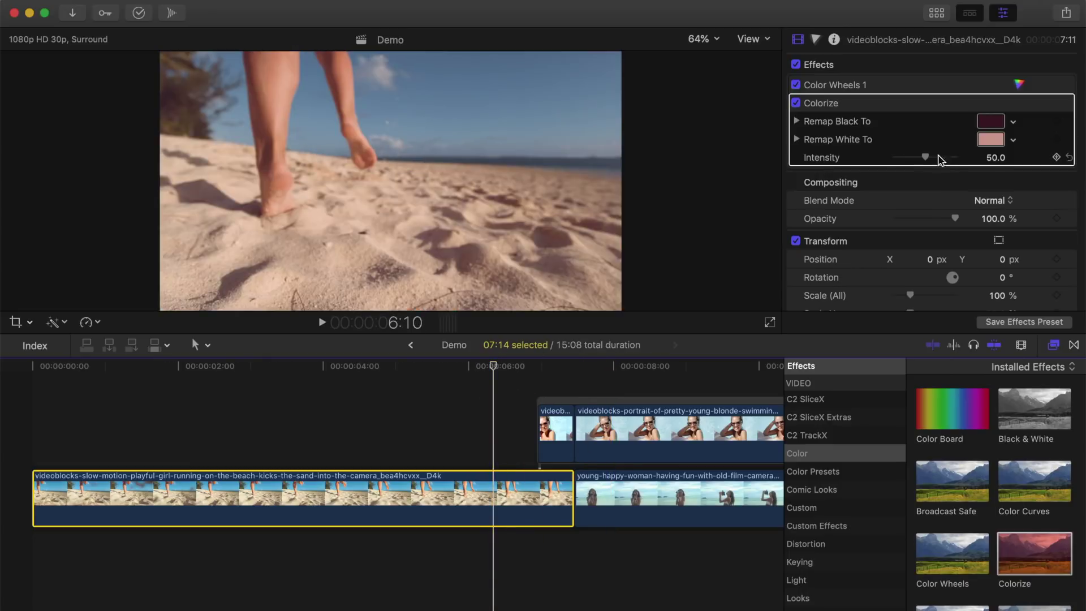
left_click_drag(925, 159, 944, 159)
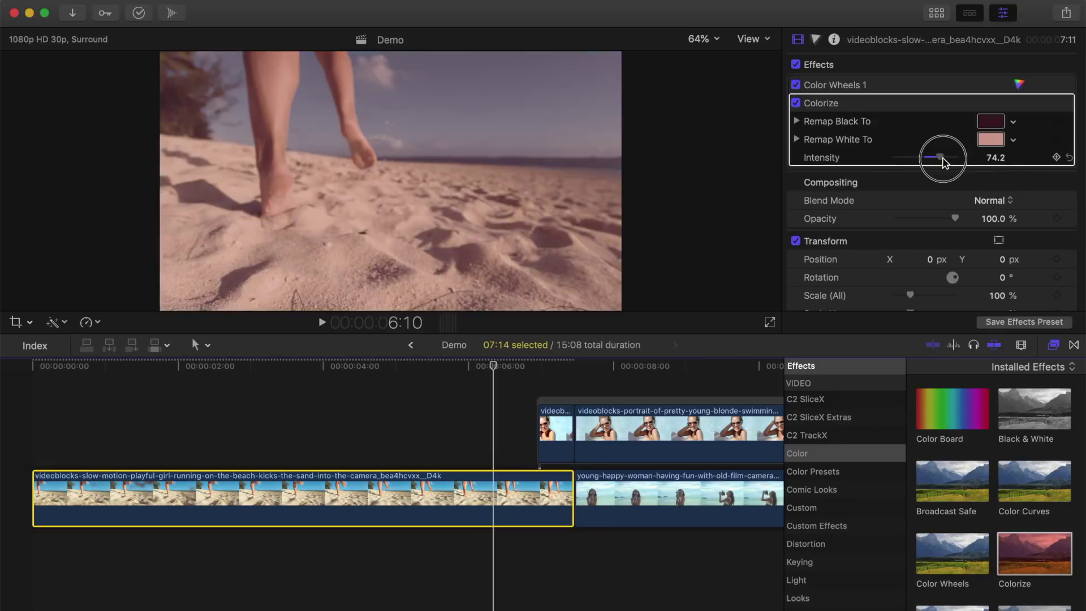
left_click_drag(948, 161, 953, 162)
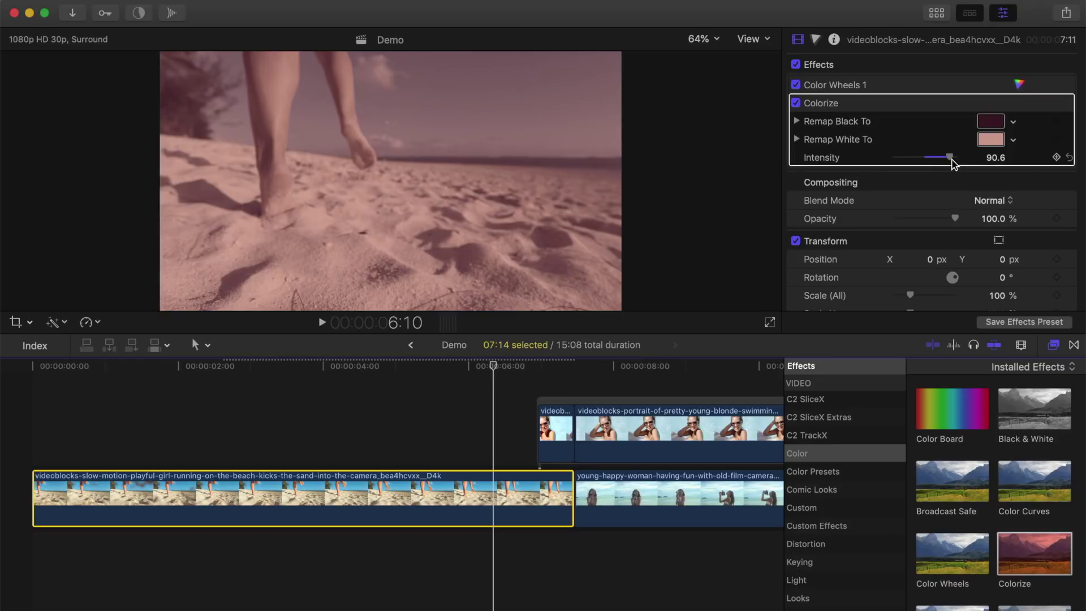
left_click(492, 367)
left_click_drag(493, 366, 537, 366)
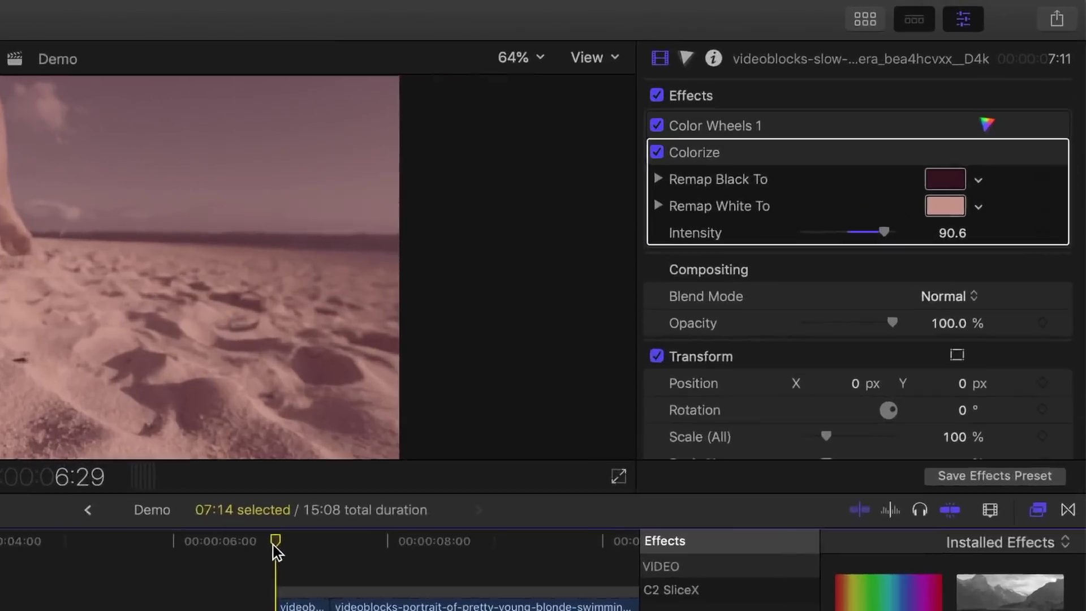
mouse_move(1057, 157)
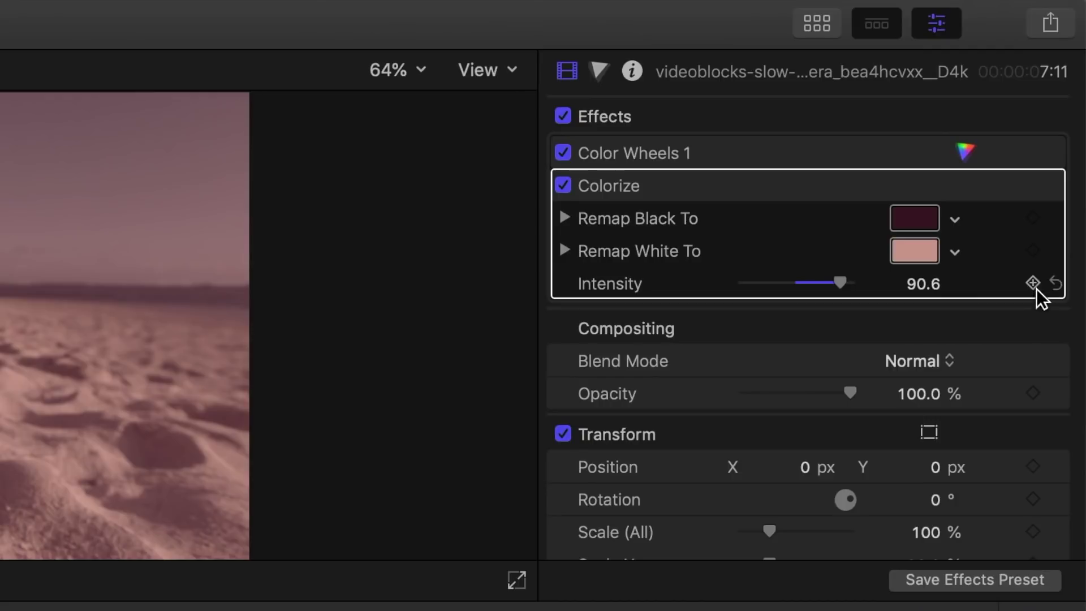
left_click(1035, 283)
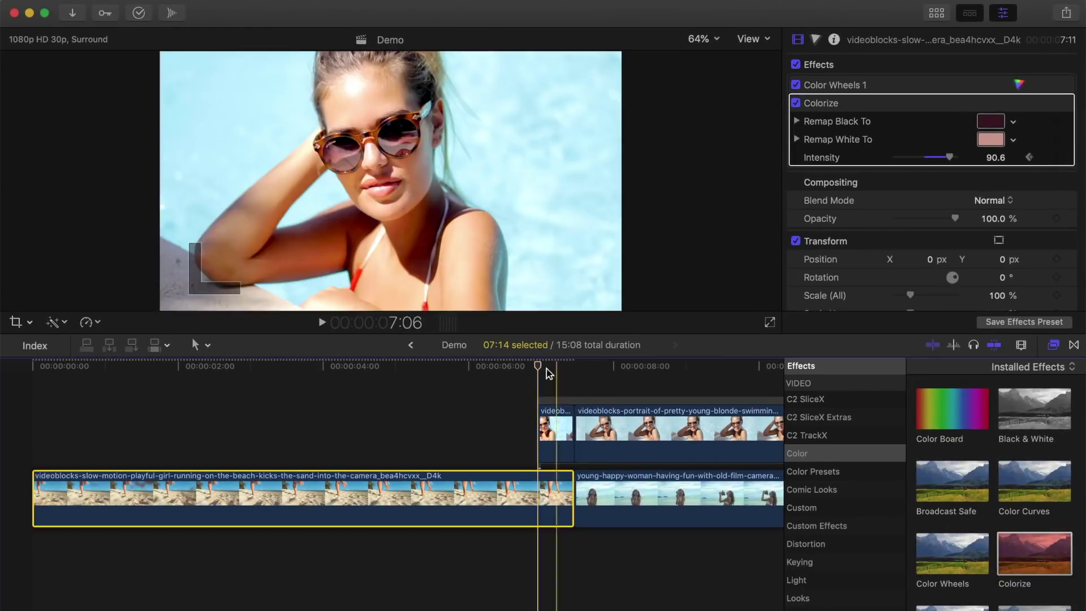
- Fade the intensity to 0 earlier in the clip, preview the ramp, and select the portrait clip
left_click_drag(553, 366, 514, 367)
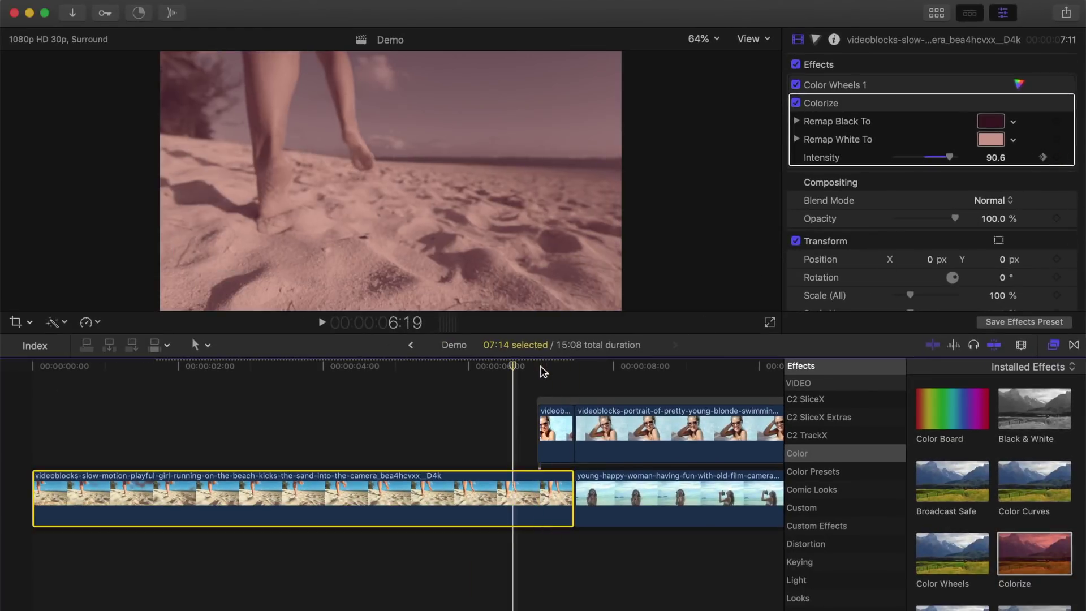
left_click_drag(948, 158, 882, 158)
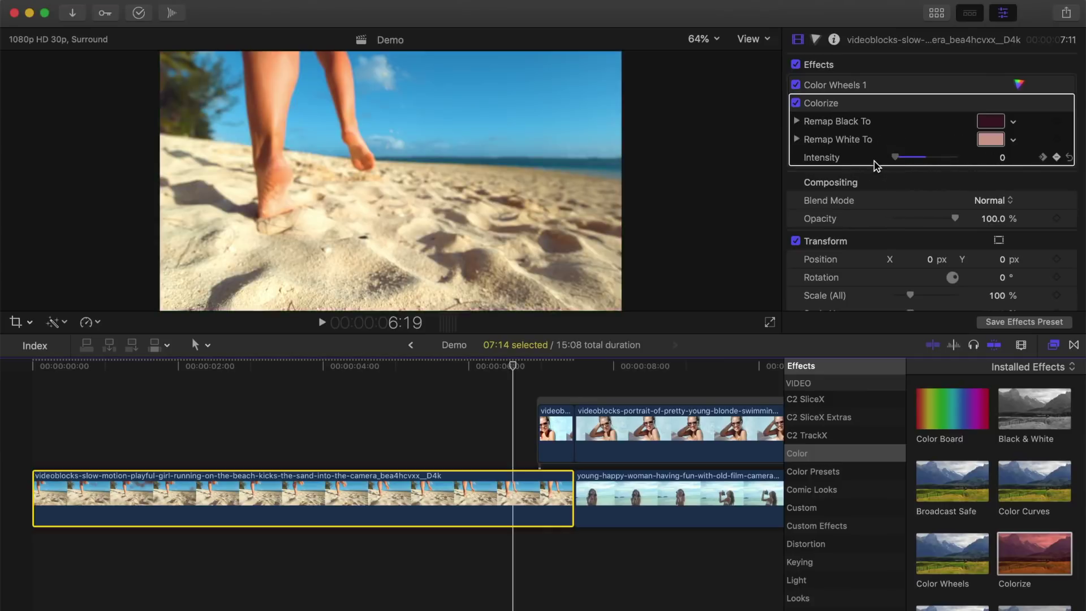
left_click(386, 429)
key("space")
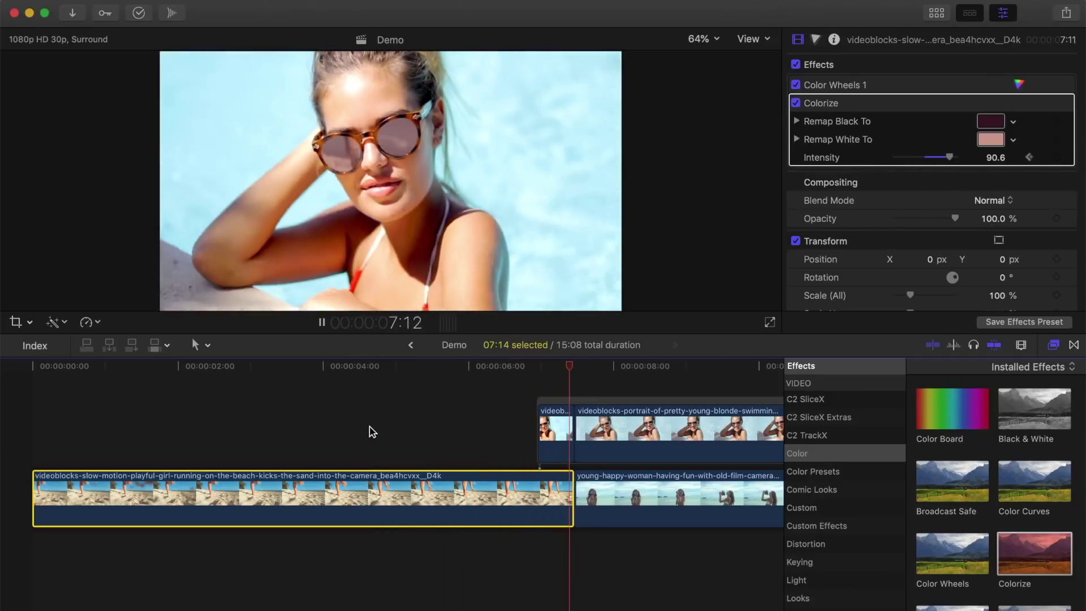
key("space")
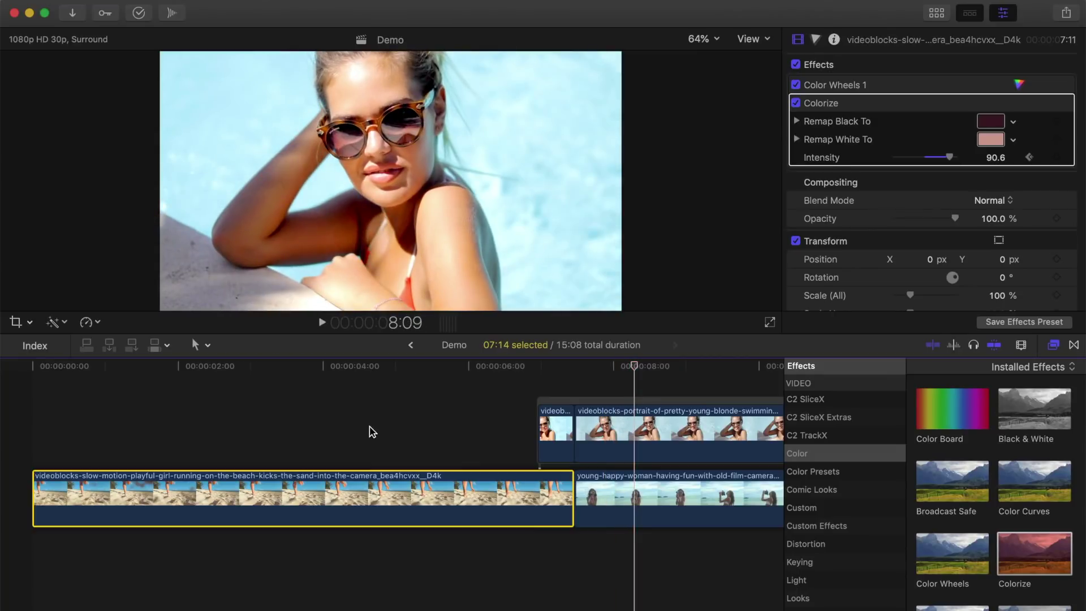
left_click(576, 388)
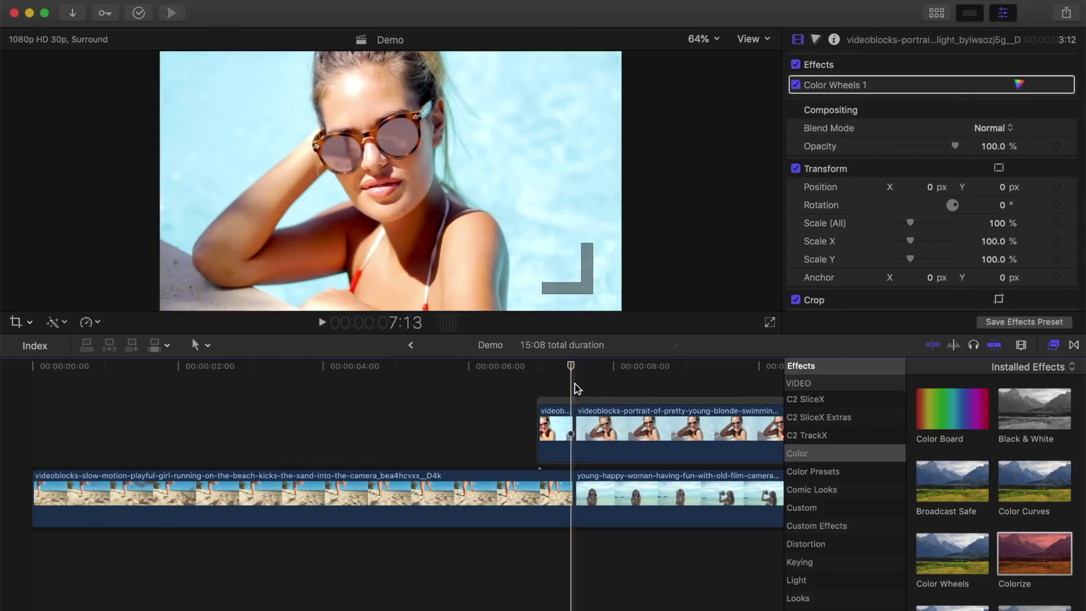
- Keyframe both Draw Masks' Fill Opacity at 100% at the freeze-frame clip's start
key("Right")
left_click_drag(574, 367, 536, 368)
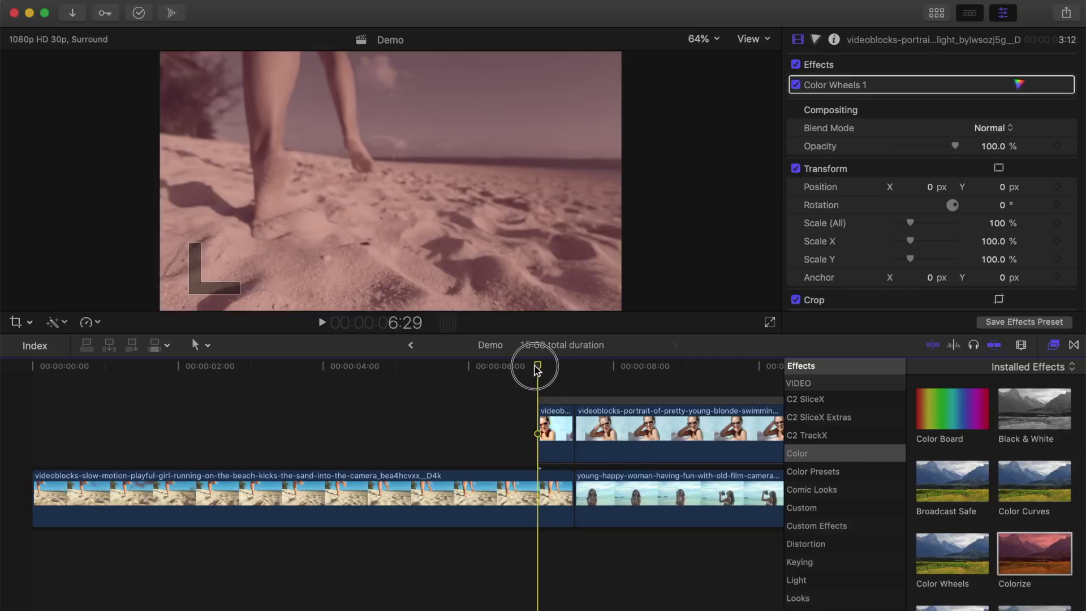
left_click(567, 434)
left_click(558, 432)
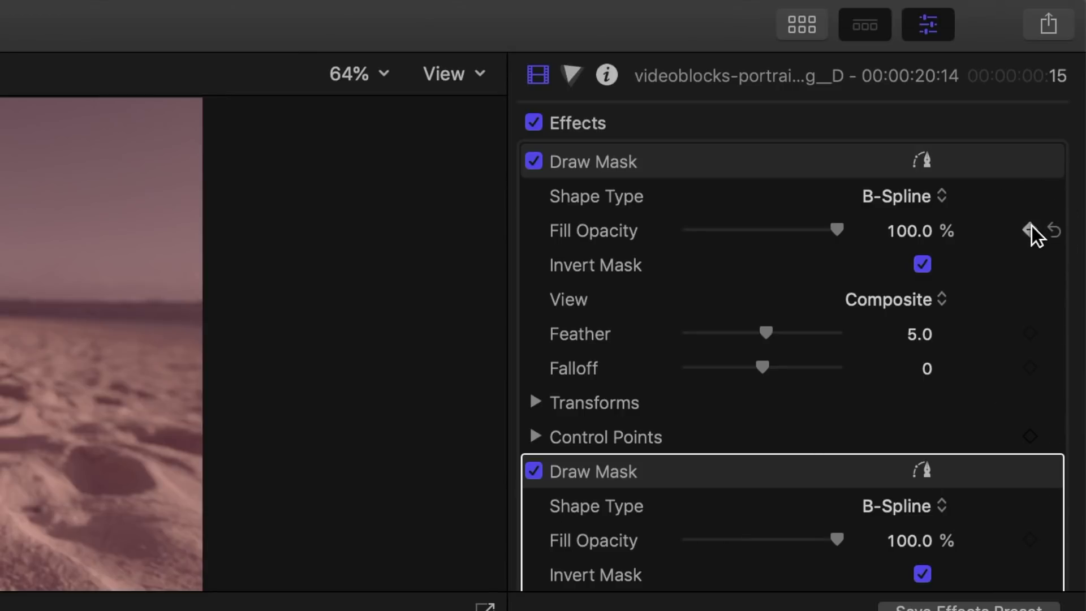
scroll(1032, 242, "down", 4)
left_click(1029, 372)
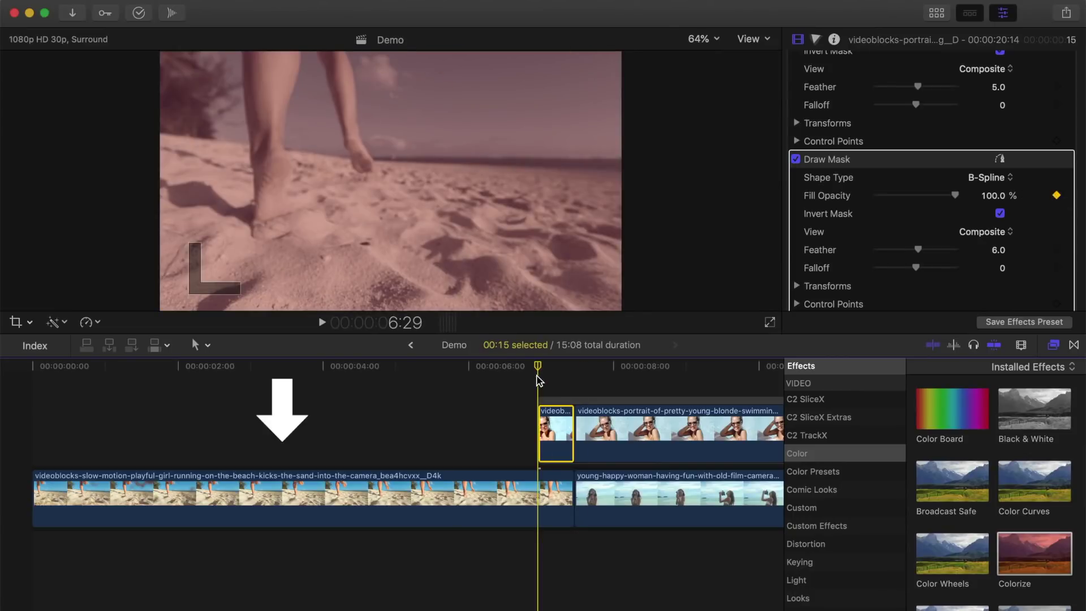
- Drop both Fill Opacities to 0% at the clip's end and preview the lens fade
key("space")
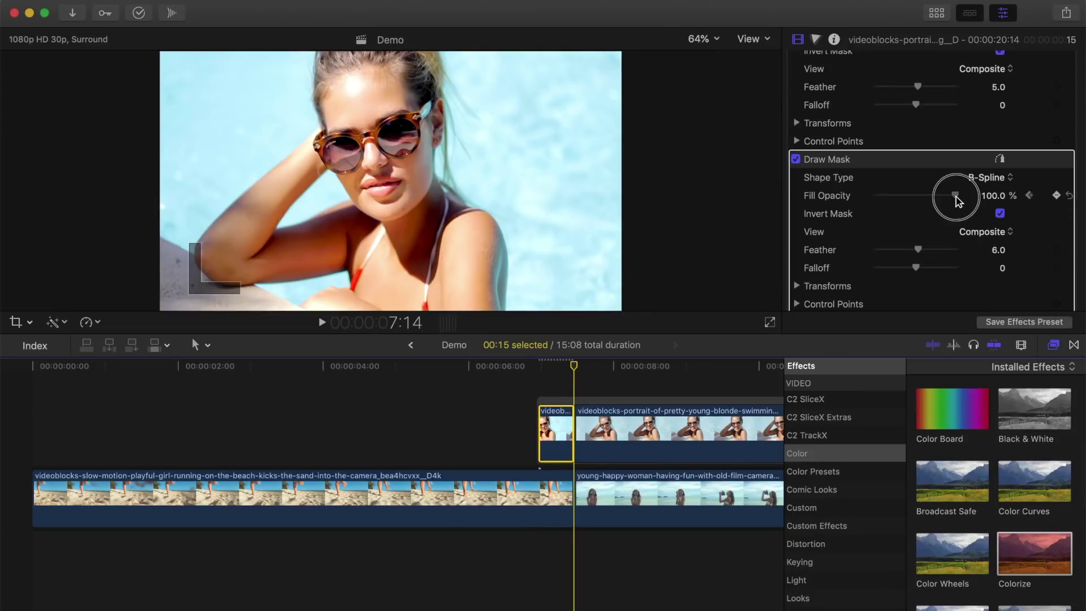
left_click_drag(956, 196, 874, 199)
scroll(873, 199, "up", 1)
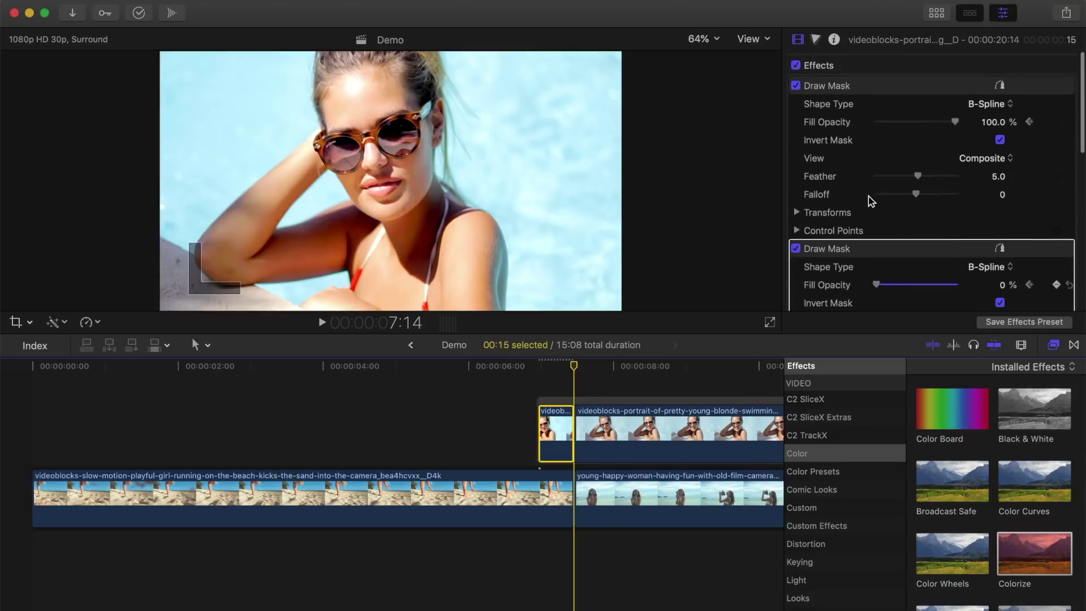
left_click_drag(956, 122, 862, 124)
left_click(544, 370)
key("space")
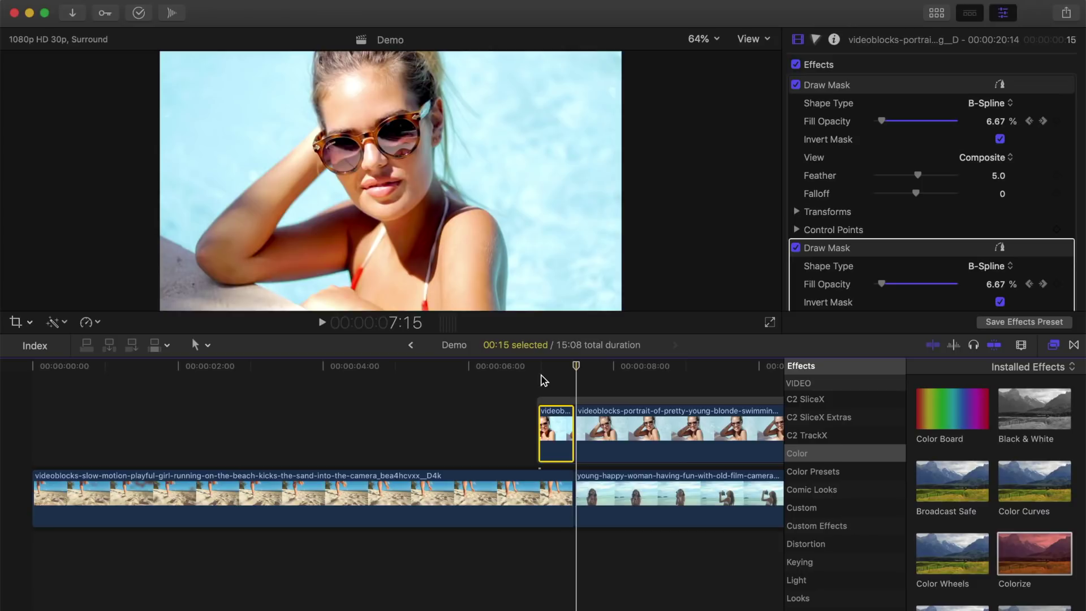
- Apply a Directional blur to the freeze frame with Amount 50 keyframed mid-clip
left_click_drag(575, 366, 557, 370)
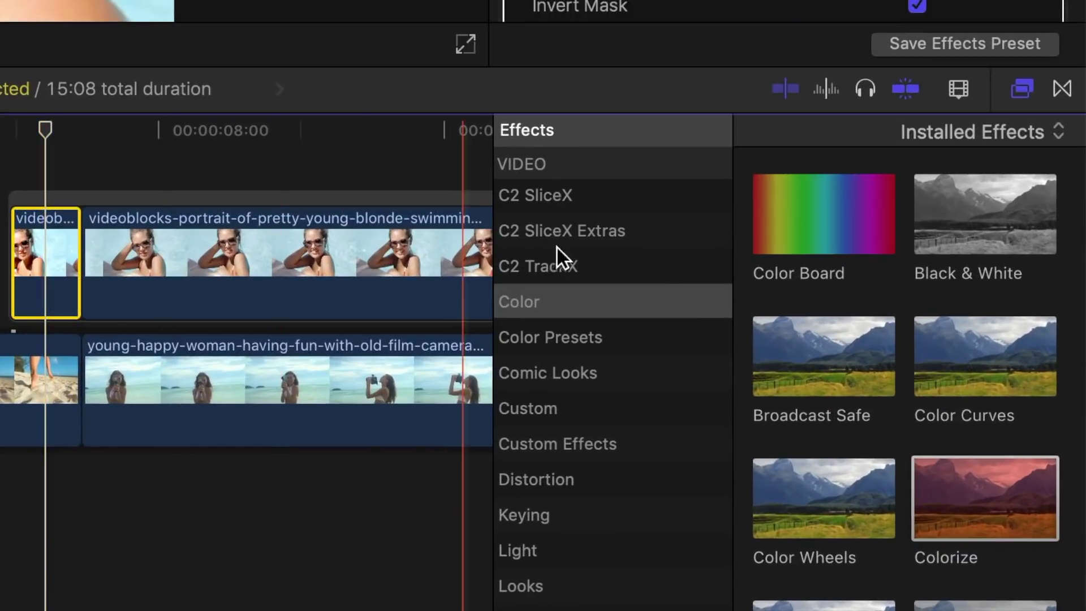
left_click(585, 300)
scroll(586, 364, "up", 5)
scroll(586, 364, "up", 5)
left_click(567, 294)
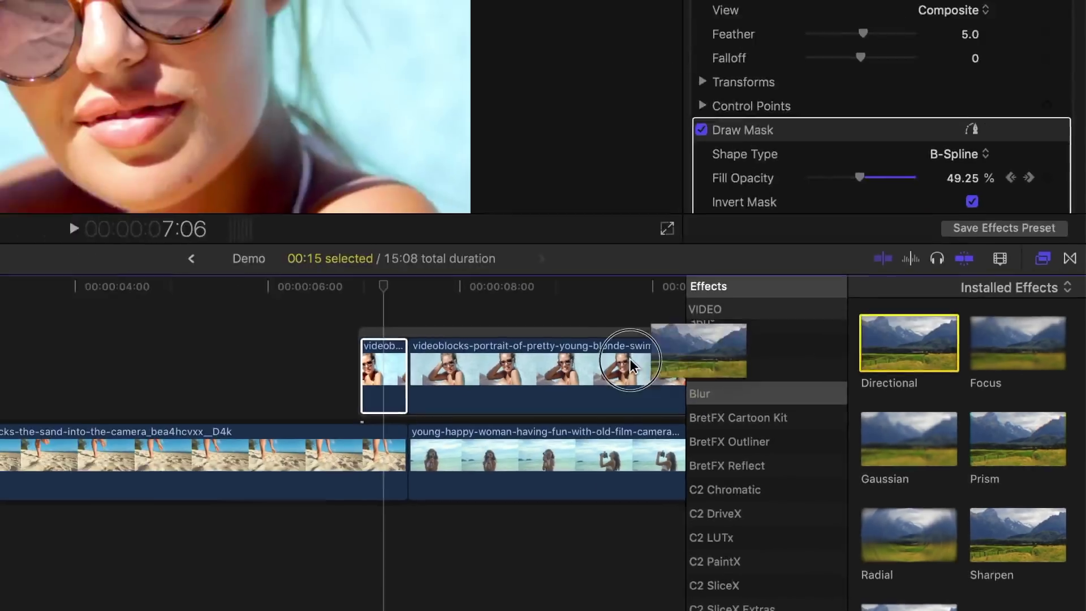
left_click_drag(827, 220, 562, 441)
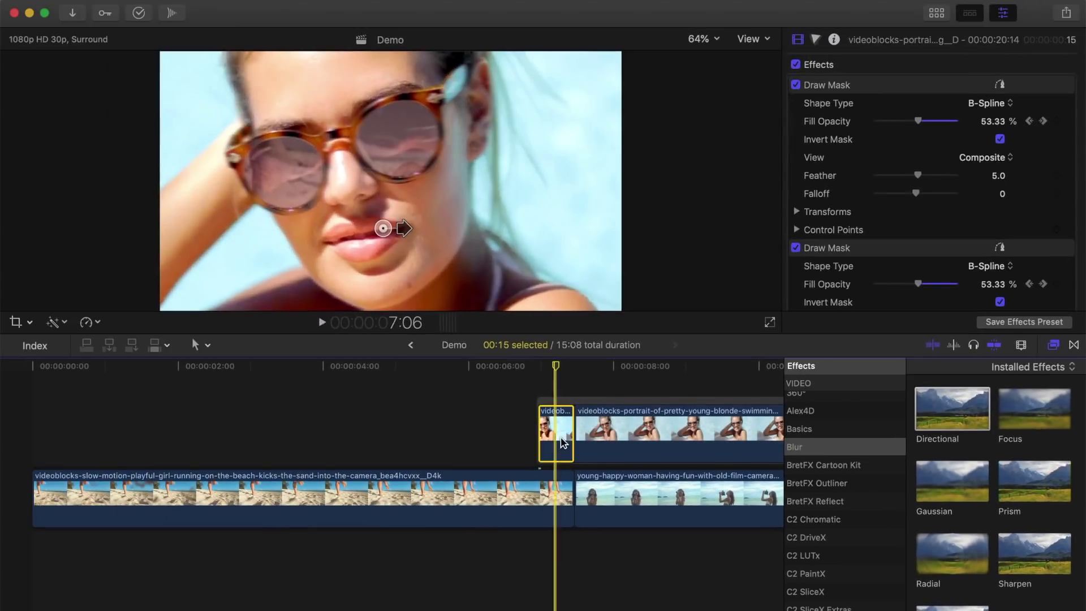
scroll(975, 213, "down", 5)
scroll(976, 212, "down", 2)
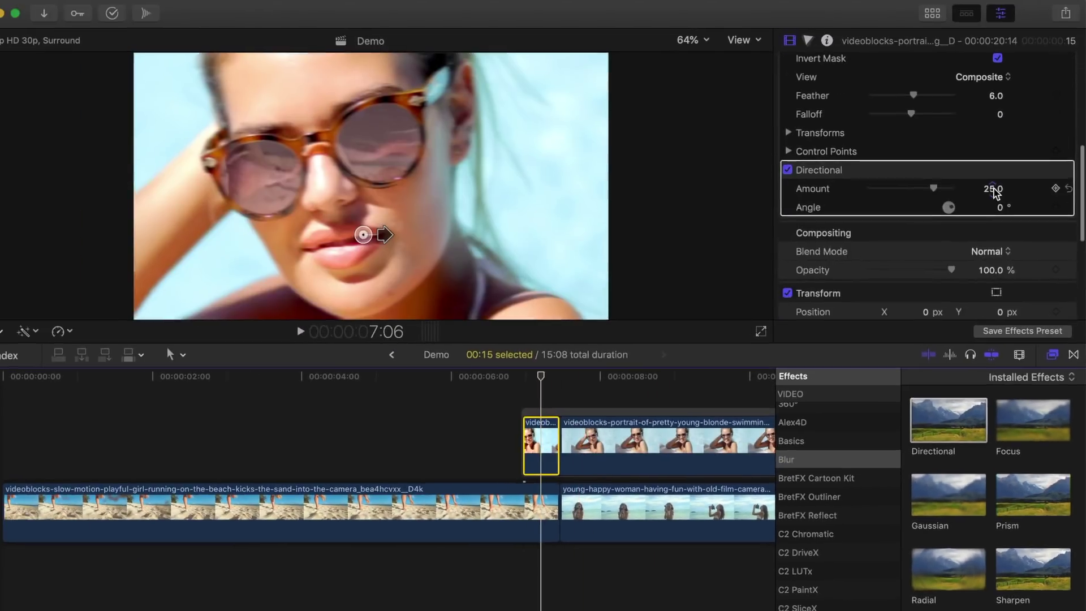
double_click(991, 197)
type("50")
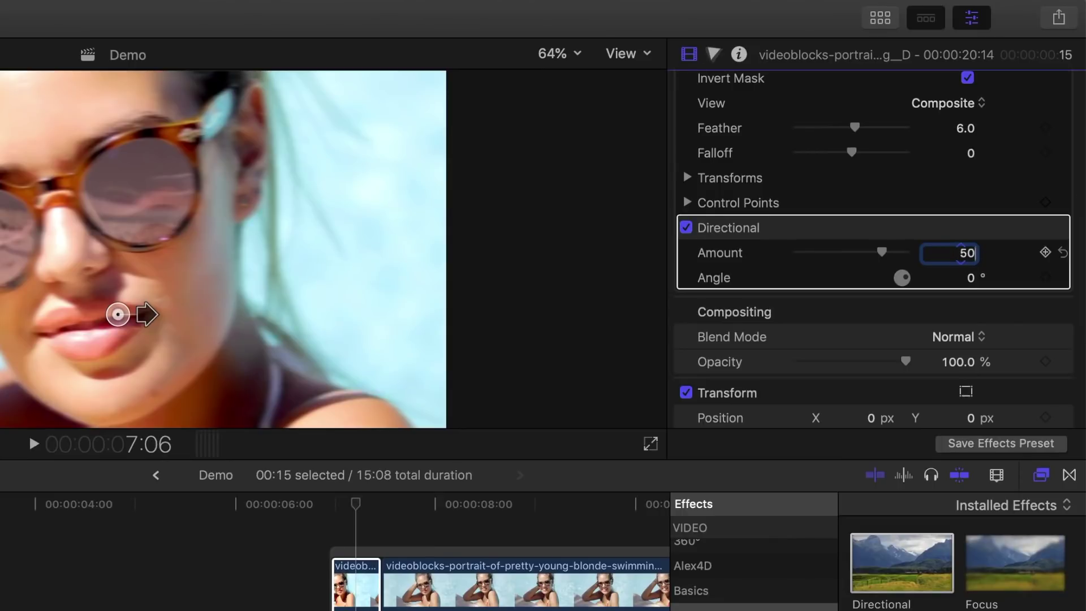
key("Return")
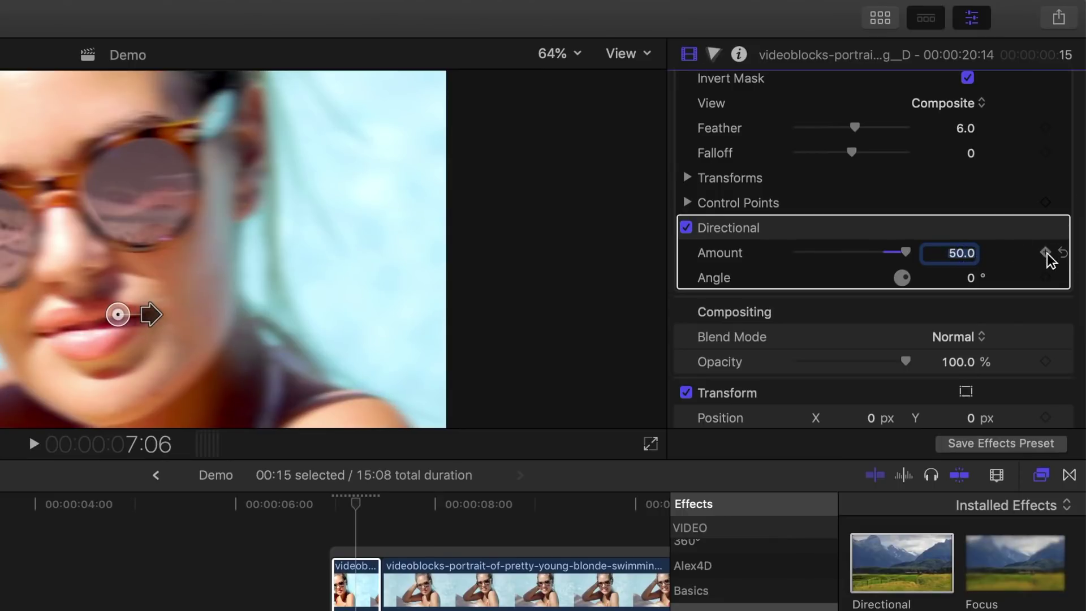
left_click(1046, 252)
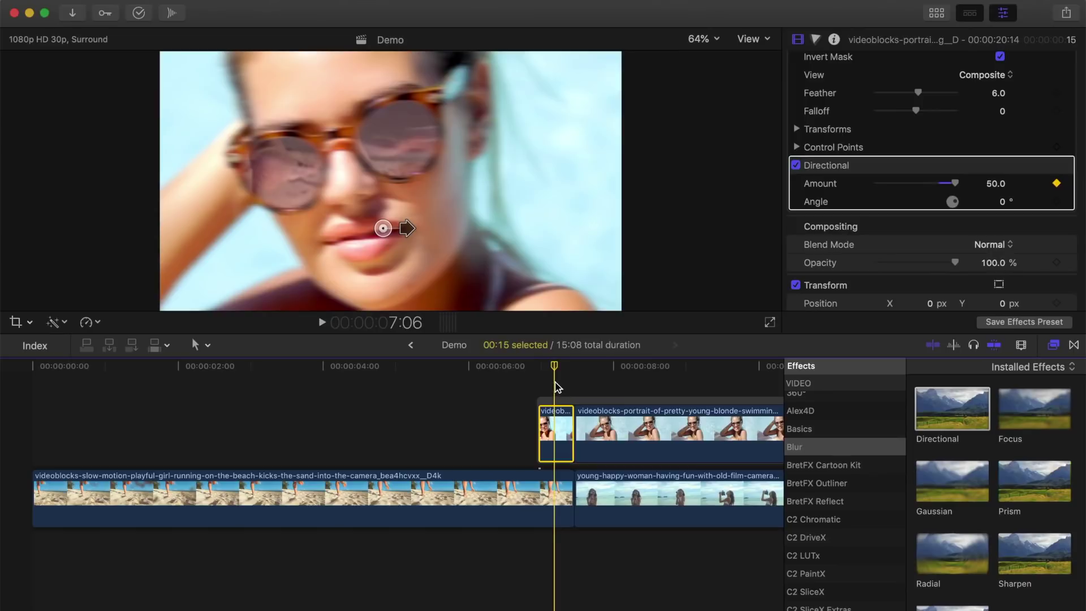
- Set the blur Amount to 0 at the clip's start and end
key("Up")
left_click(993, 183)
type("0")
key("Return")
left_click(573, 366)
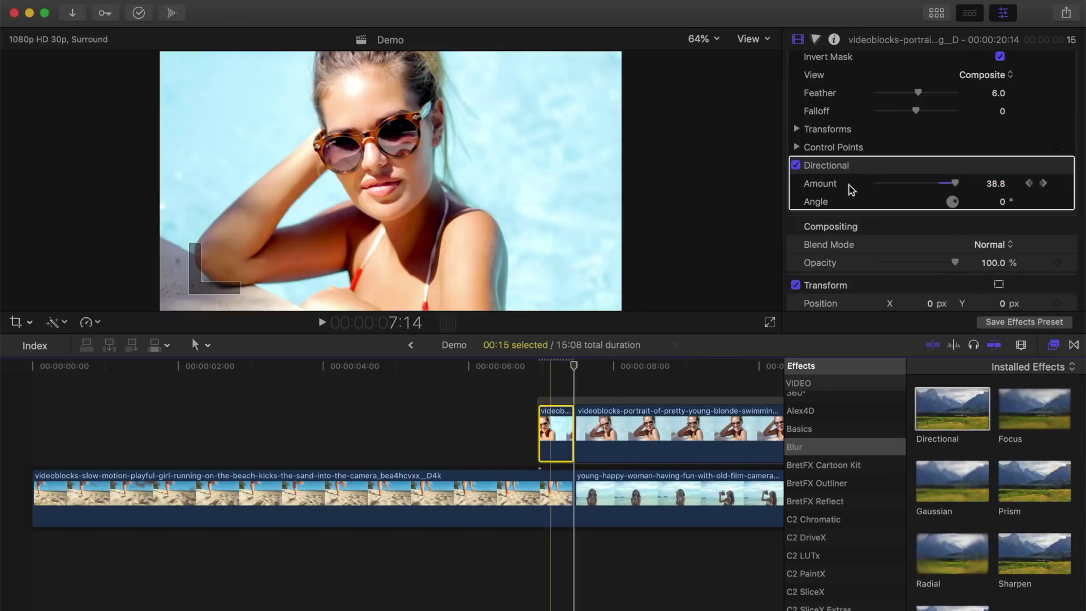
left_click(994, 183)
type("0")
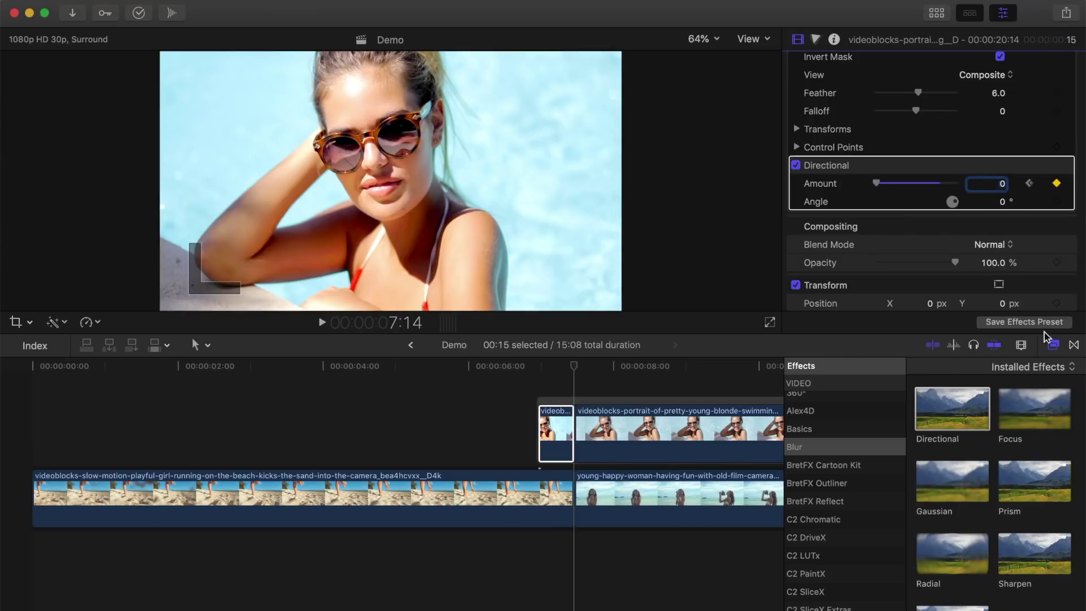
scroll(834, 435, "down", 5)
scroll(834, 435, "down", 3)
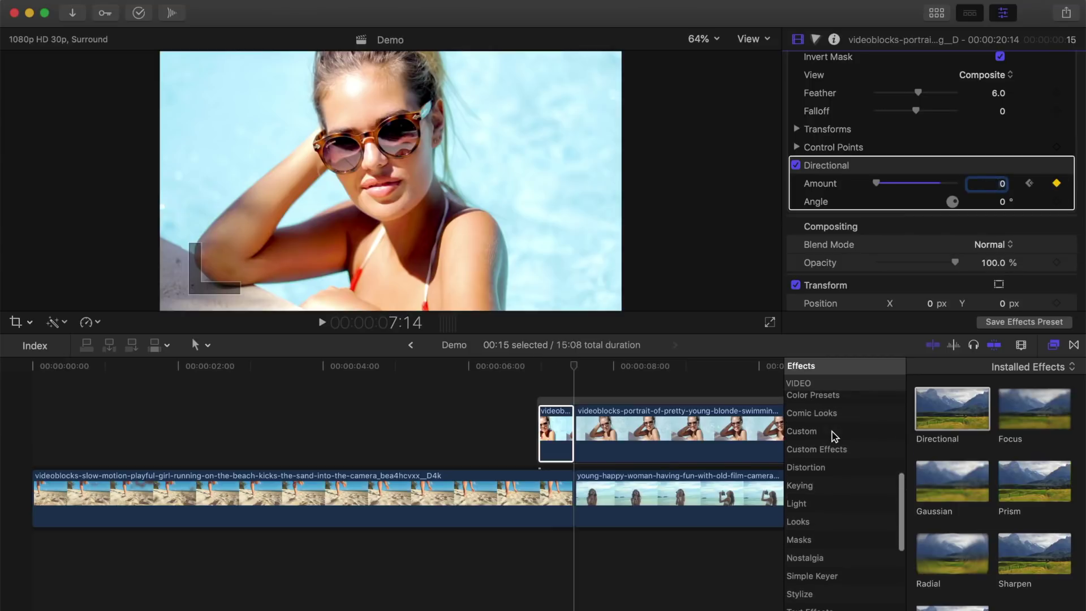
- Apply a Fisheye distortion to the beach clip with Amount 5
left_click(824, 469)
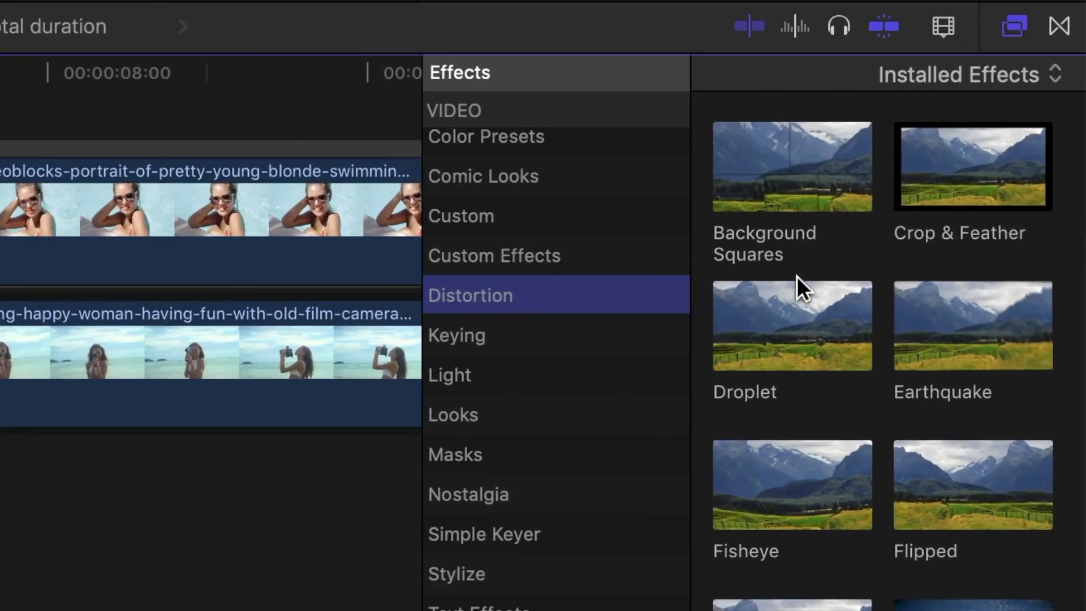
scroll(796, 275, "down", 2)
left_click(796, 276)
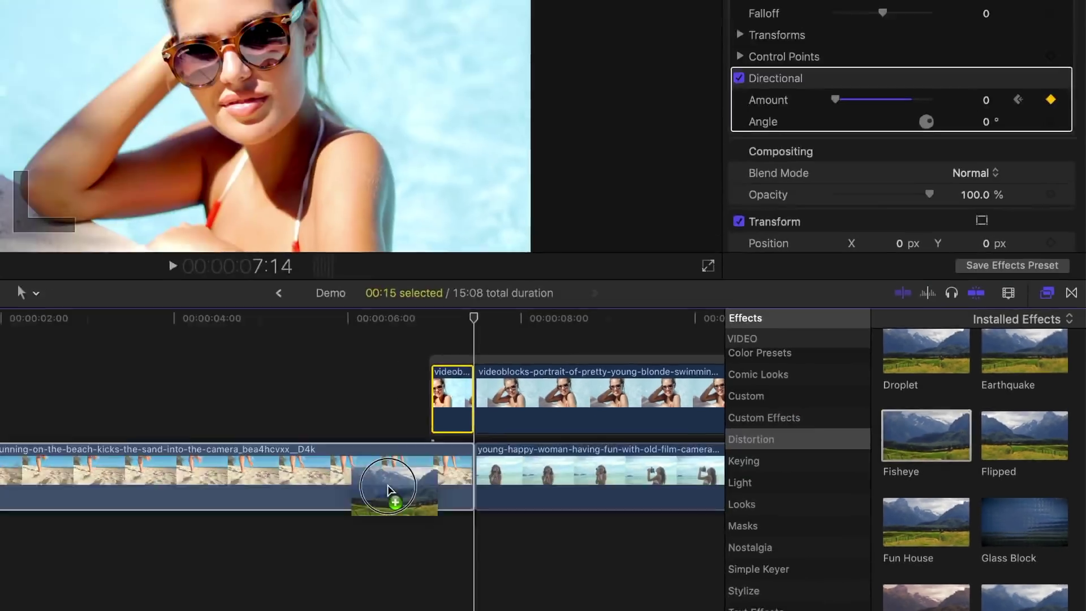
left_click_drag(388, 491, 391, 490)
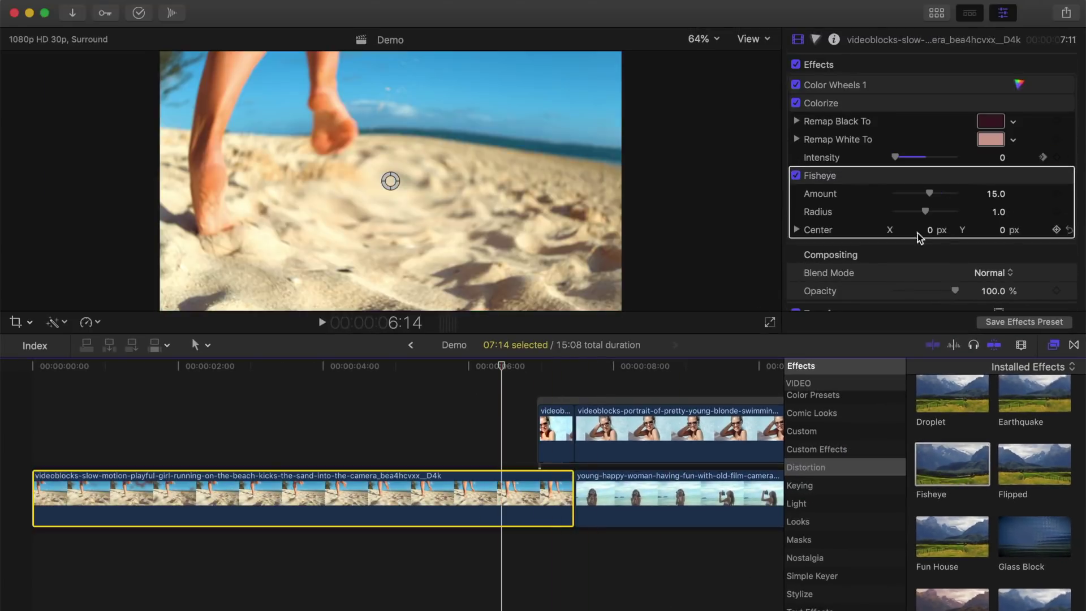
left_click(993, 194)
type("5")
key("Return")
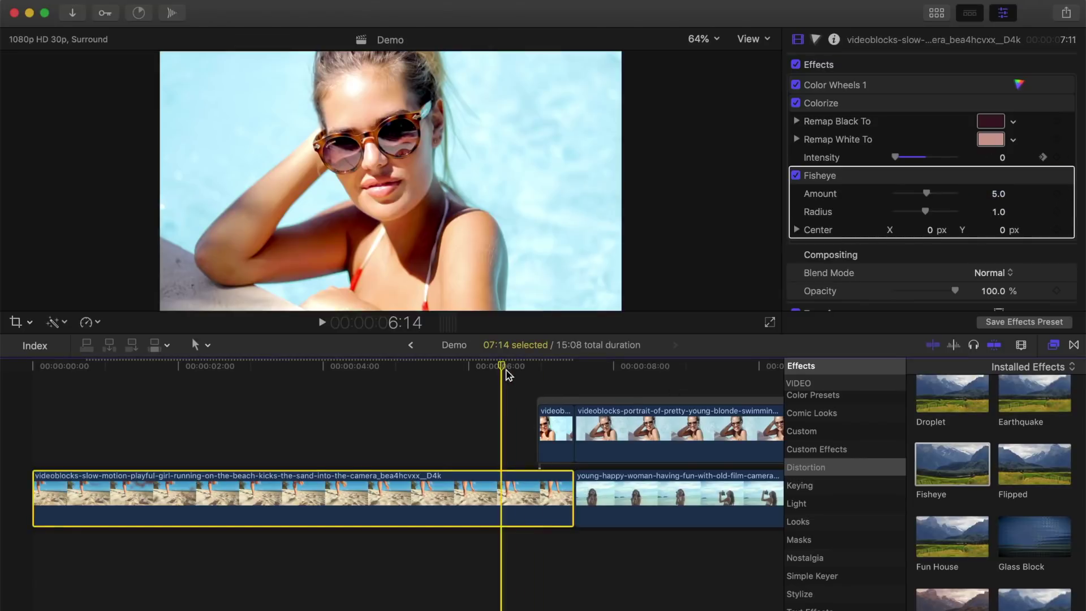
- Keyframe Amount 5 at 6:29 and 0 at 6:19 so the fisheye ramps into the freeze
left_click_drag(501, 366, 542, 366)
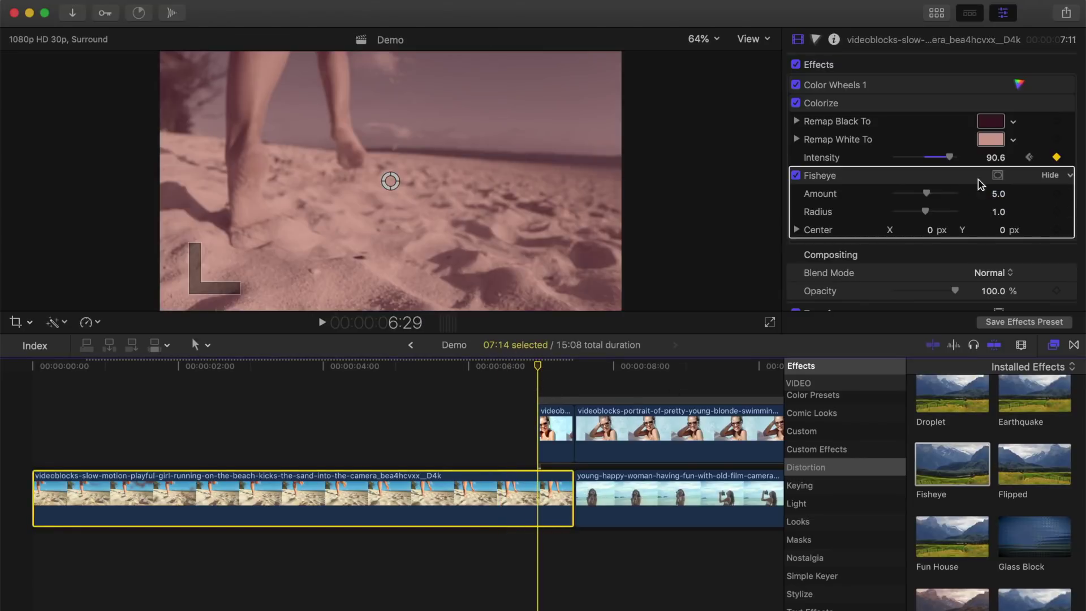
left_click(1056, 194)
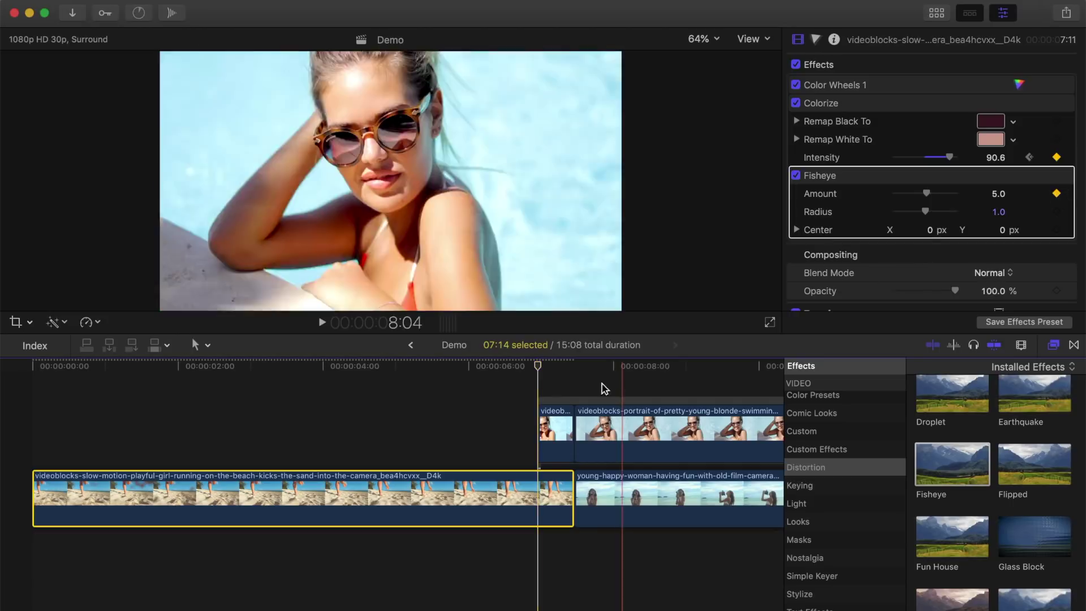
left_click_drag(537, 367, 513, 367)
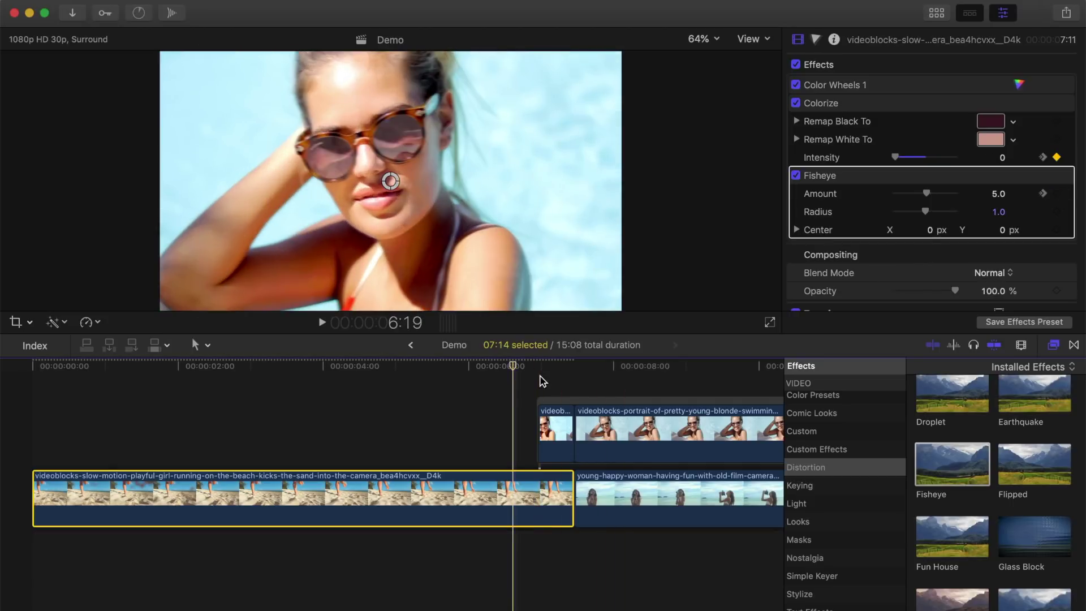
double_click(999, 193)
type("0")
key("Tab")
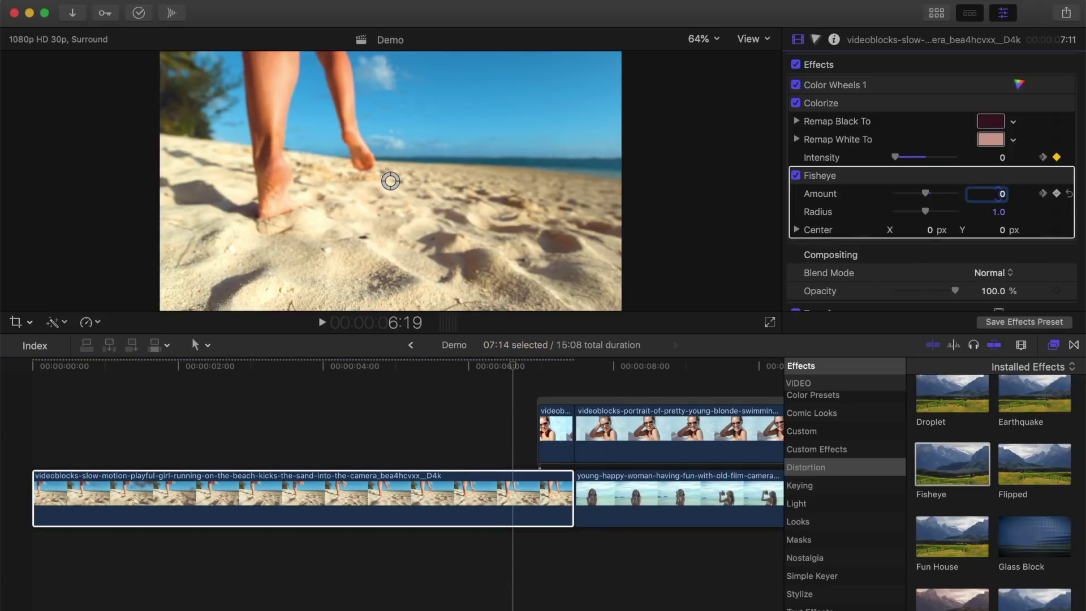